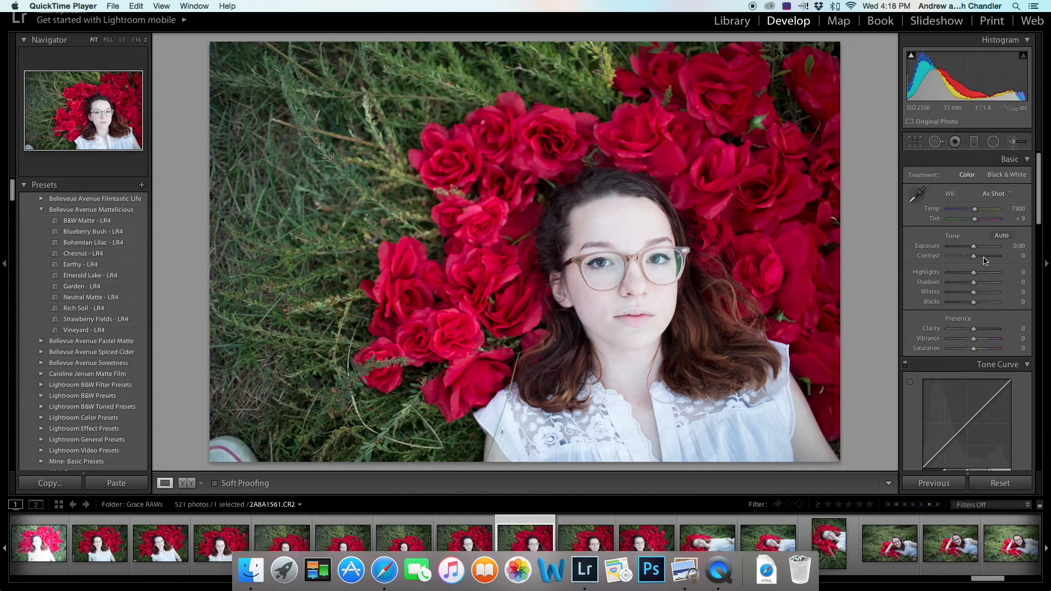
- Raise contrast to +40 and lower highlights to -25
key("f")
left_click(983, 257)
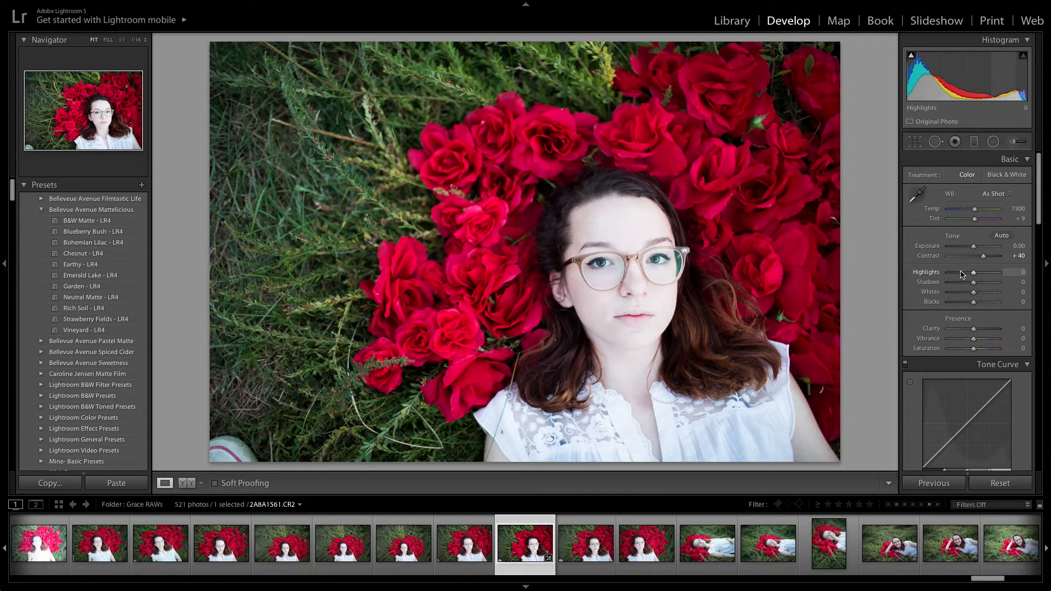
left_click(961, 273)
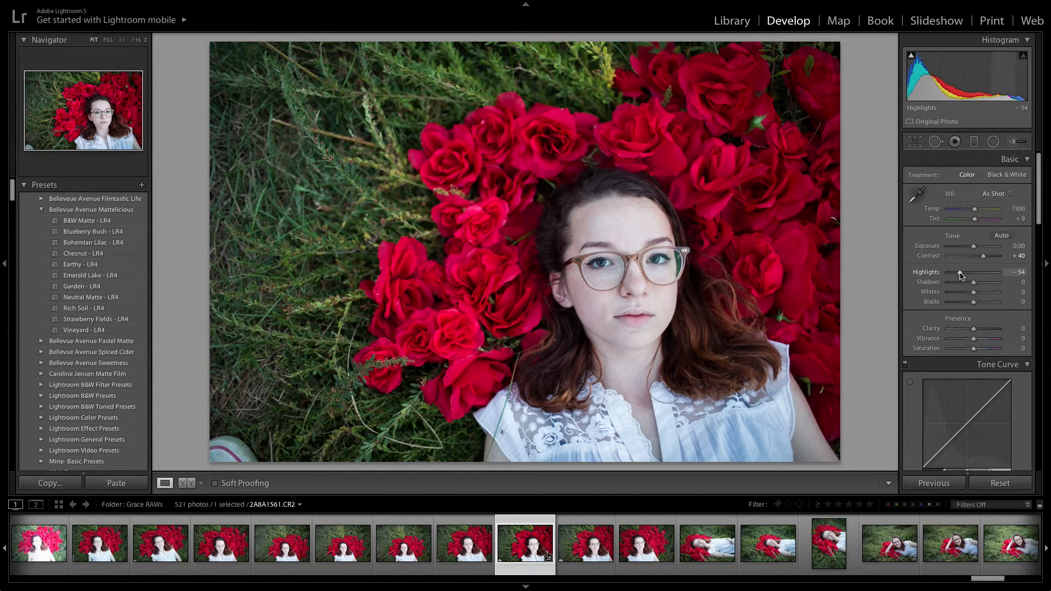
left_click_drag(961, 276, 951, 278)
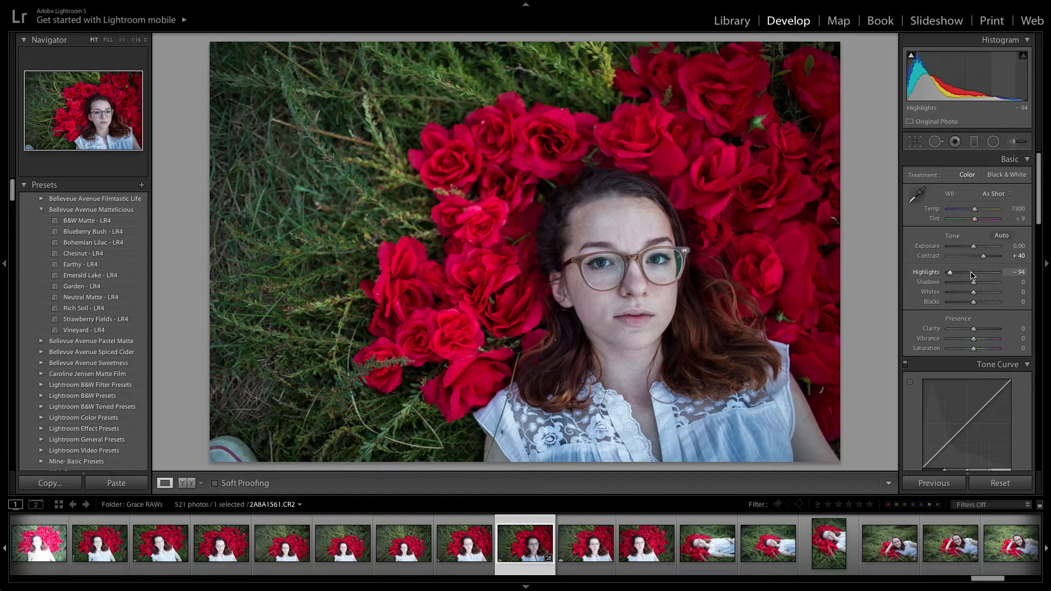
left_click(971, 274)
left_click_drag(971, 273, 967, 275)
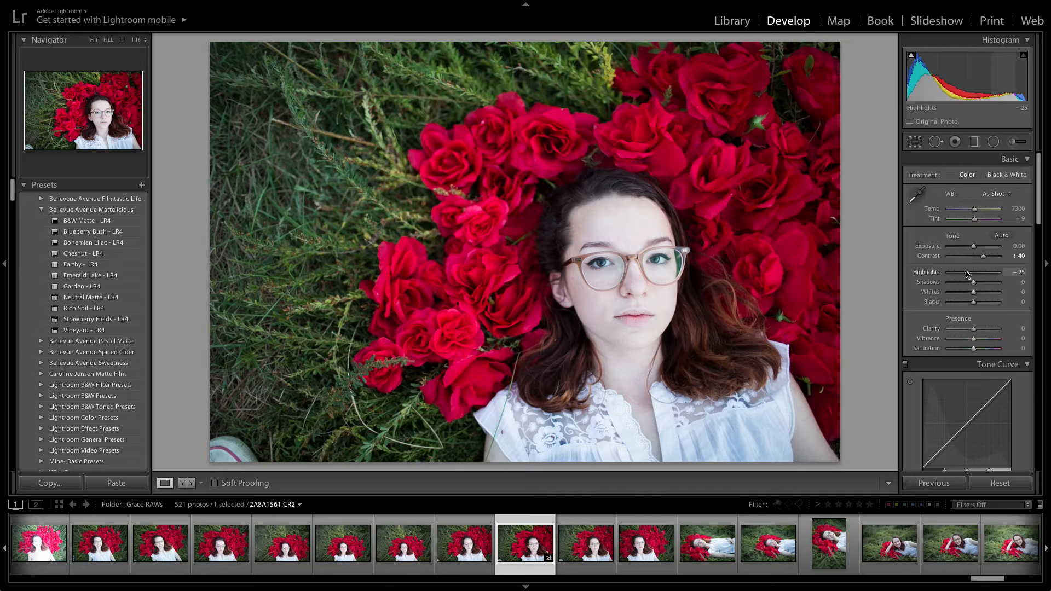
- Raise shadows to +23 and contrast to +61
left_click_drag(973, 282, 977, 283)
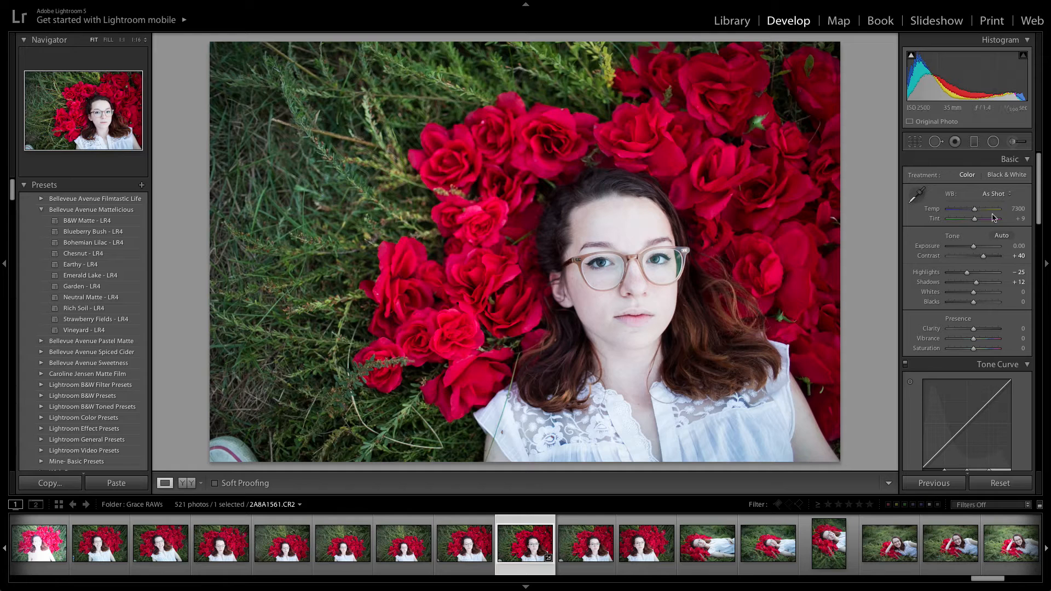
left_click_drag(975, 283, 978, 284)
left_click_drag(983, 256, 988, 259)
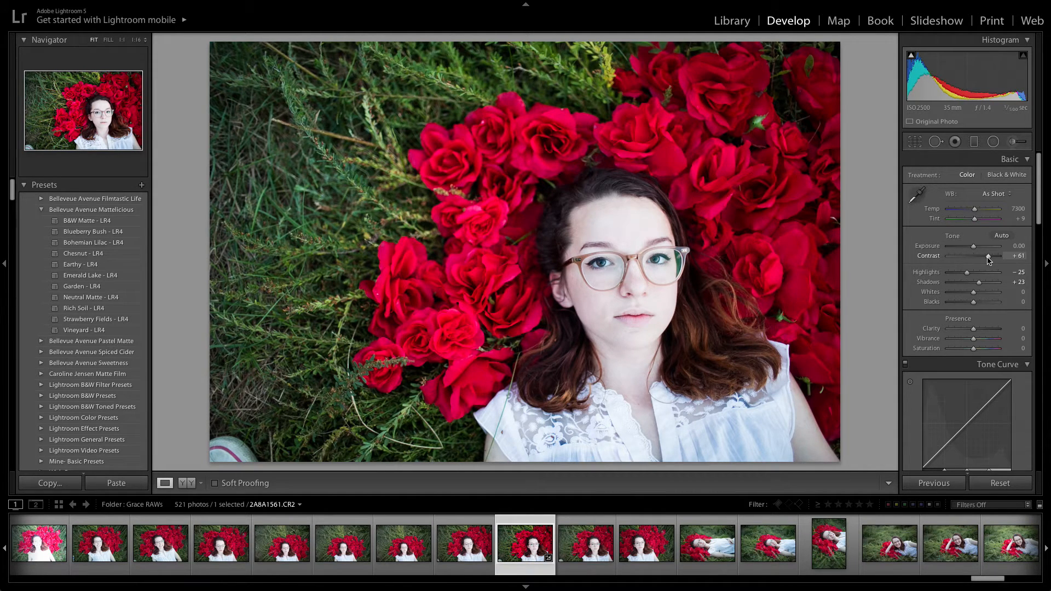
- Lower highlights to -55 and raise shadows to +31
left_click(962, 272)
left_click_drag(961, 274, 958, 273)
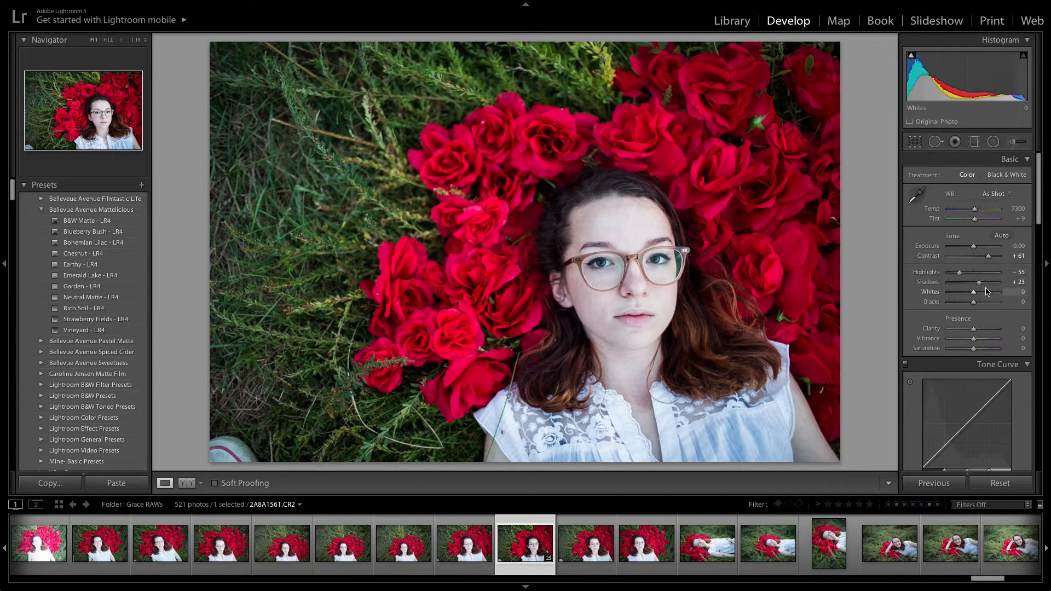
left_click(981, 282)
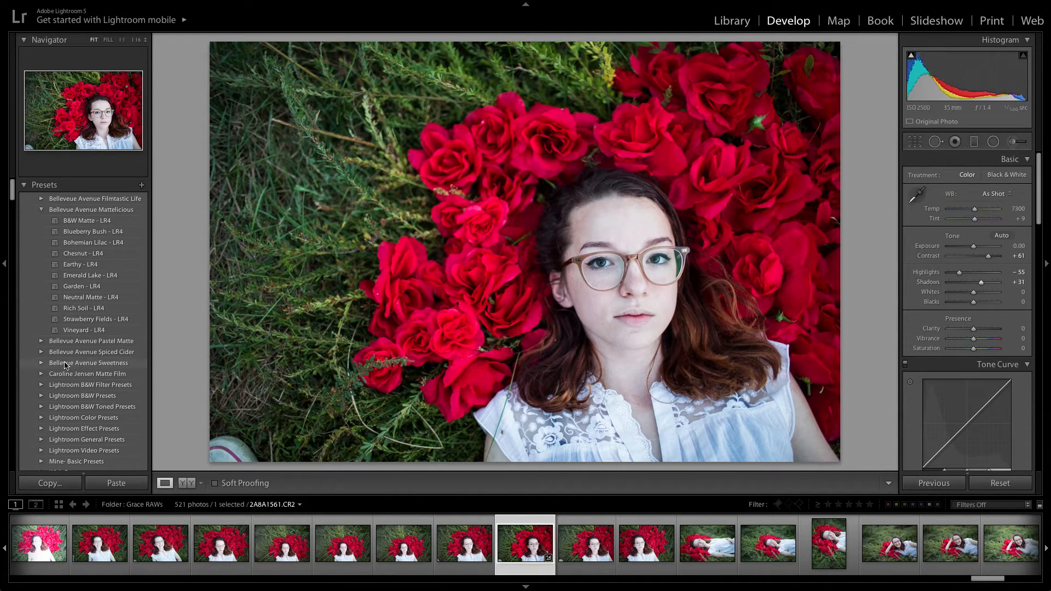
- Switch to a side-by-side before/after view and set highlights to -52
left_click(188, 482)
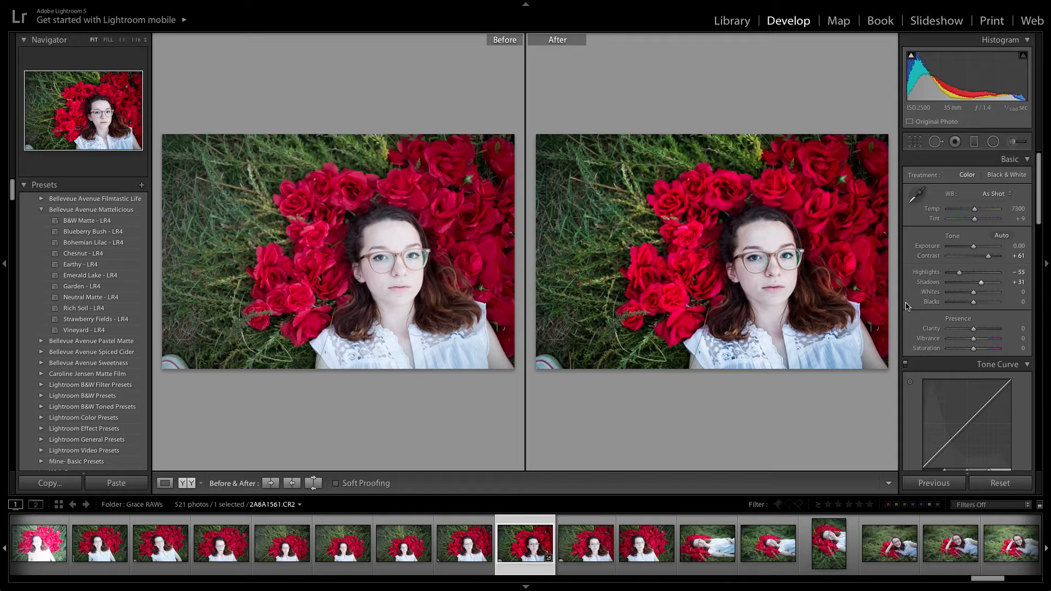
left_click_drag(959, 271, 958, 273)
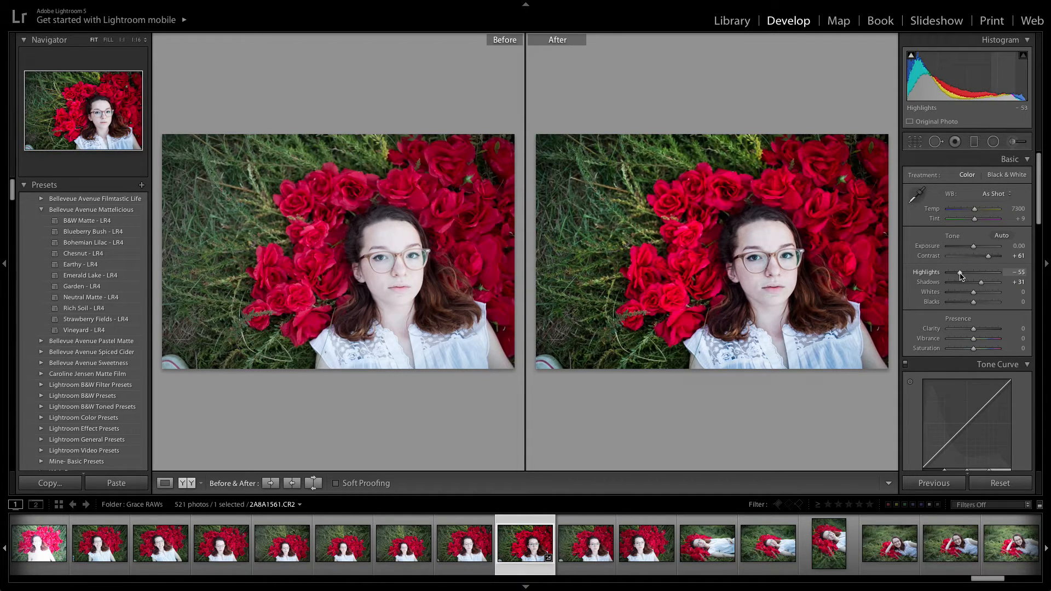
left_click(1013, 273)
type("52")
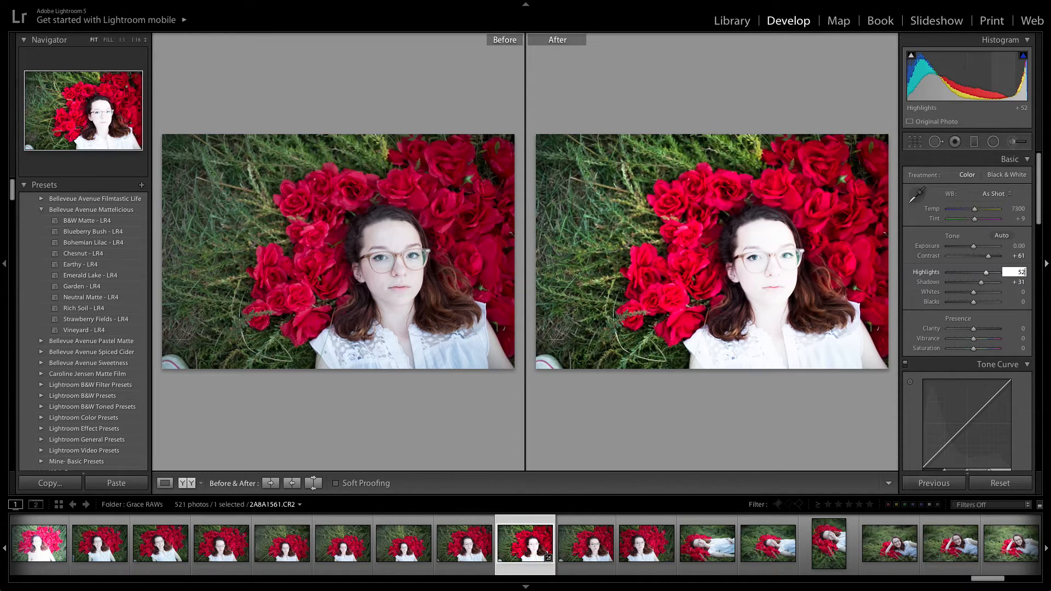
key("Return")
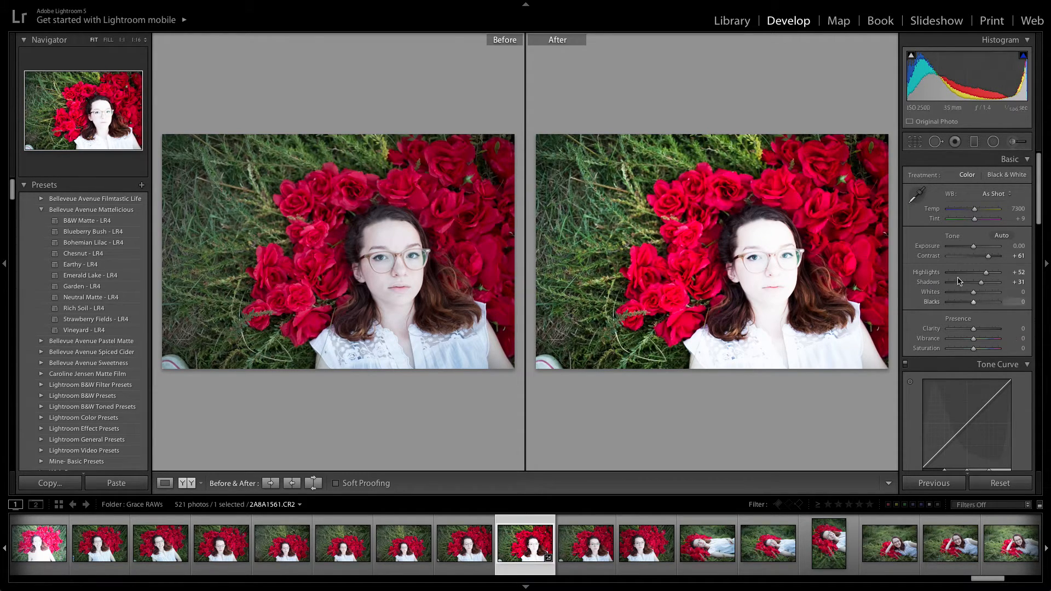
left_click(1023, 272)
type("-")
key("Return")
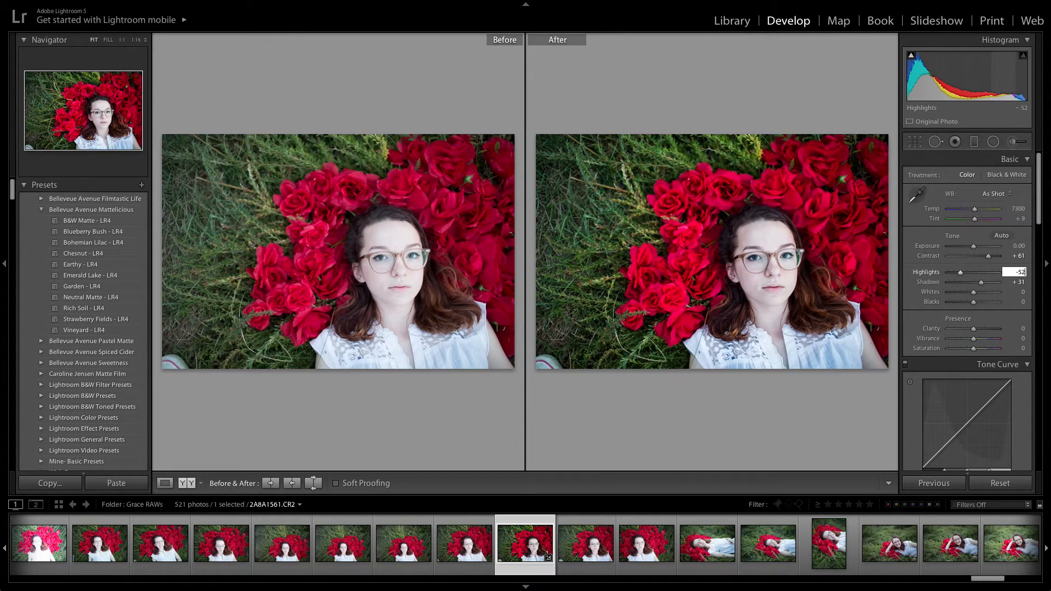
- Raise vibrance to +47 and return to the single-image view
scroll(1012, 350, "down", 3)
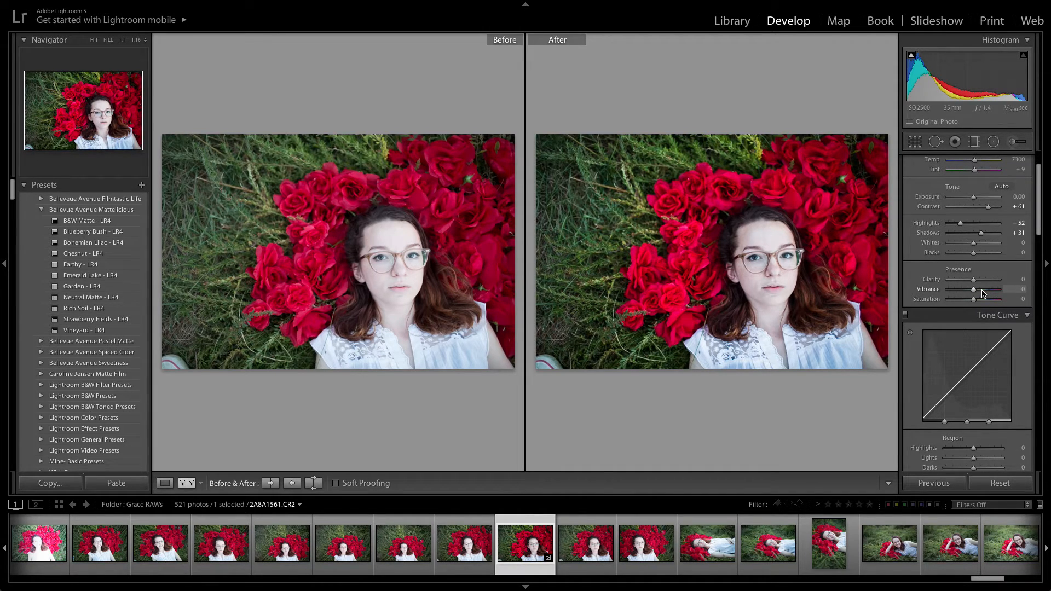
left_click(983, 289)
left_click_drag(982, 292, 985, 293)
left_click(165, 483)
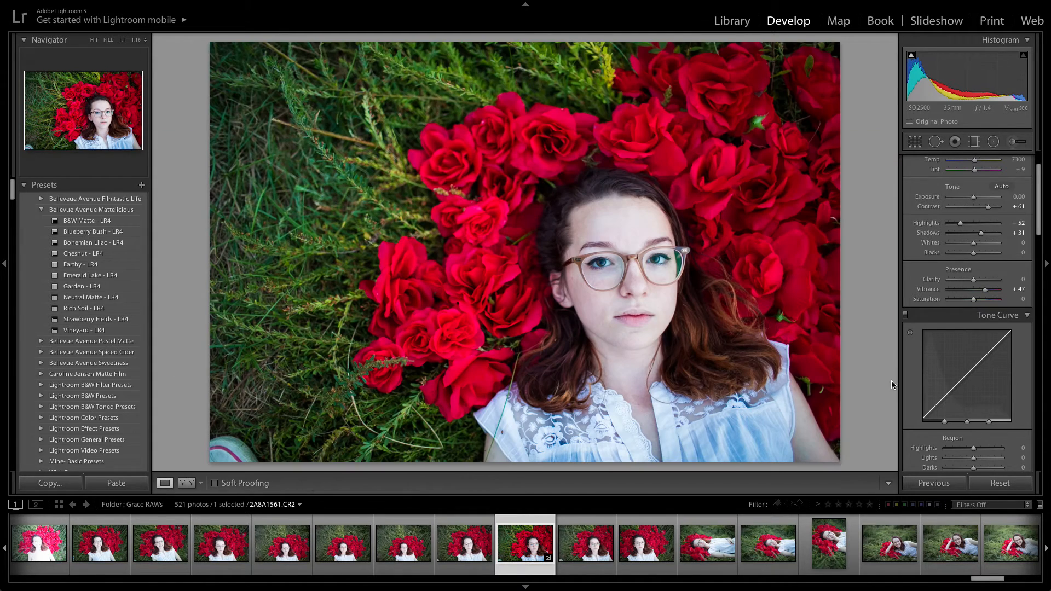
- Set vibrance to +43 and warm the white balance temperature to 8830
left_click_drag(985, 290, 984, 294)
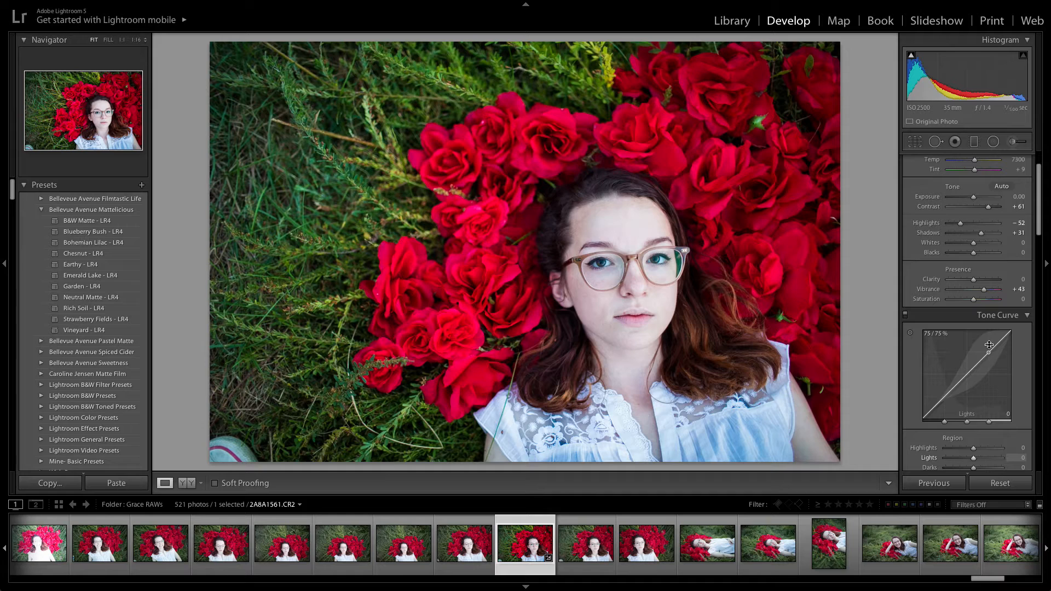
scroll(995, 355, "up", 3)
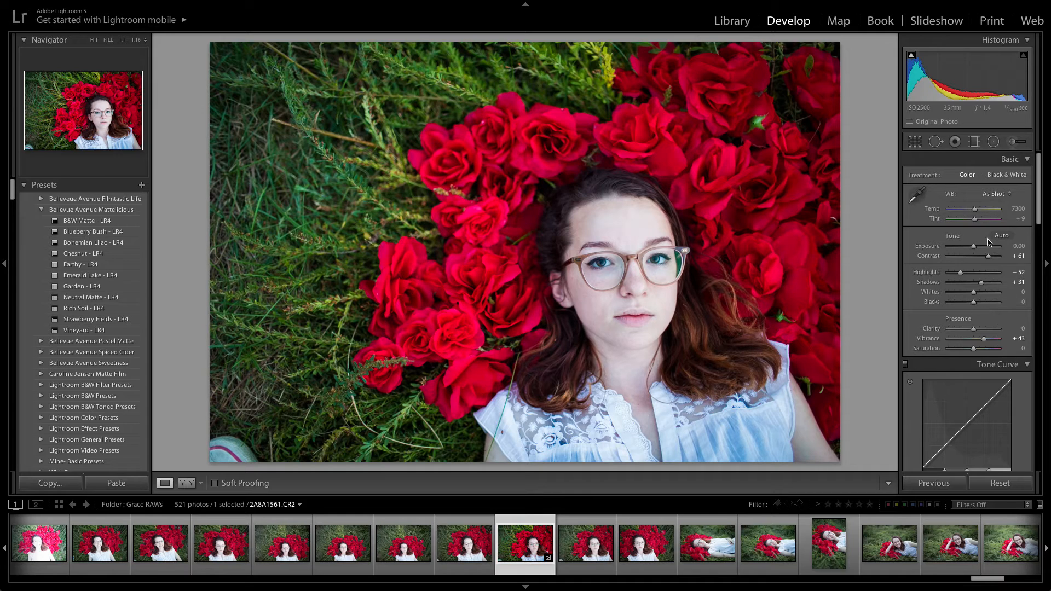
left_click_drag(974, 212, 981, 212)
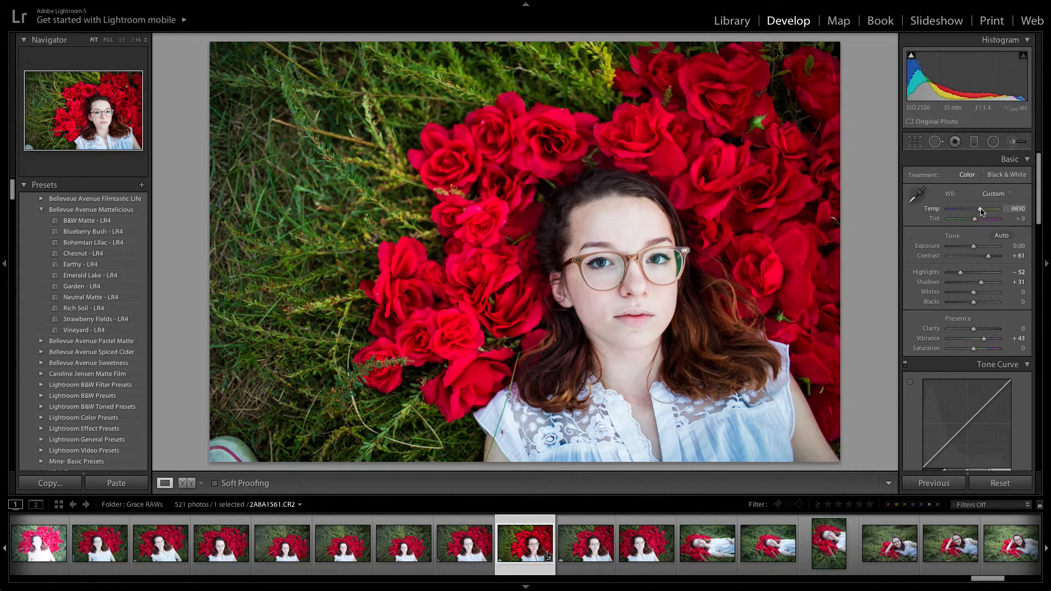
- Raise contrast to +83 while comparing before and after, then return to single view
left_click(989, 256)
left_click(183, 482)
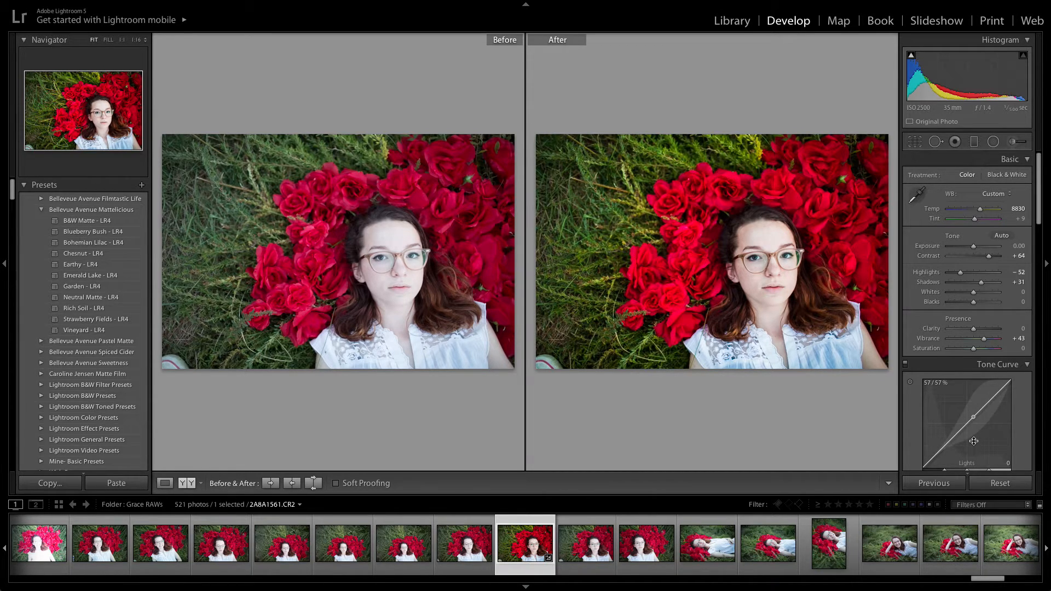
left_click(992, 257)
left_click_drag(991, 256, 993, 255)
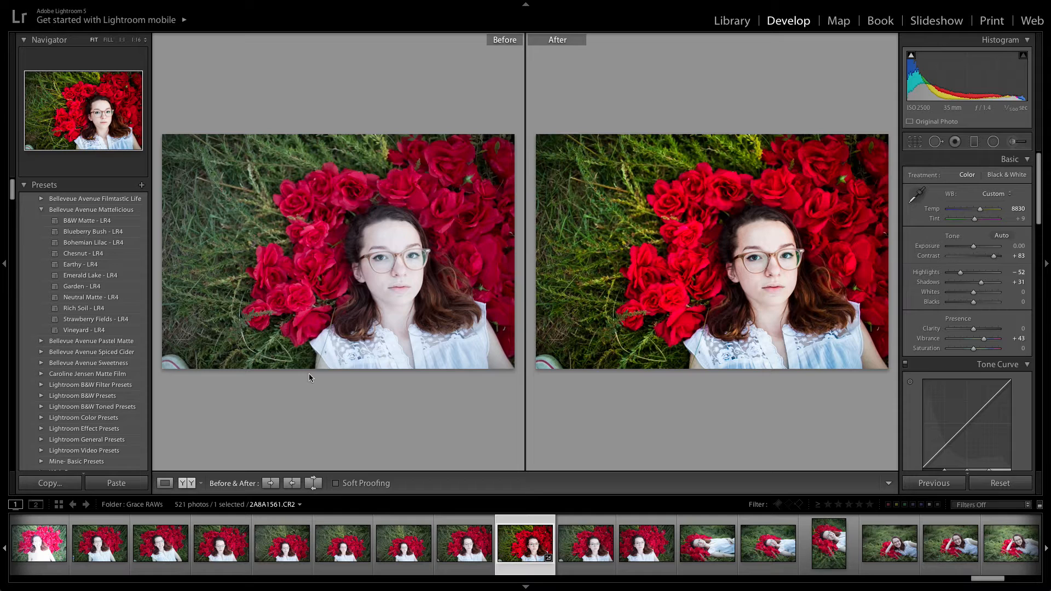
left_click(164, 483)
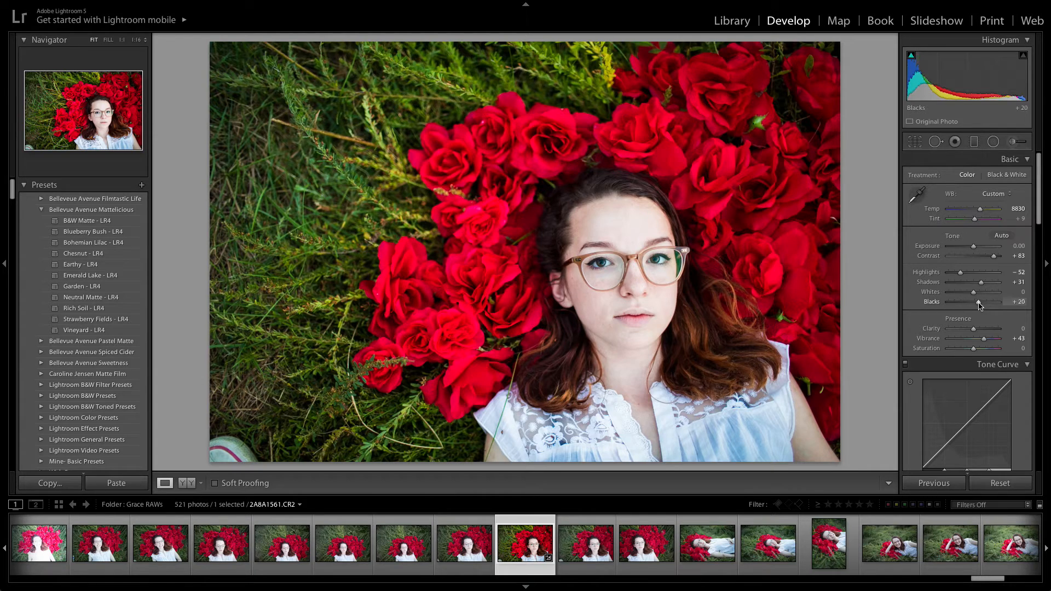
- Lower the temperature to 8667 and raise contrast to +96
scroll(981, 318, "down", 1)
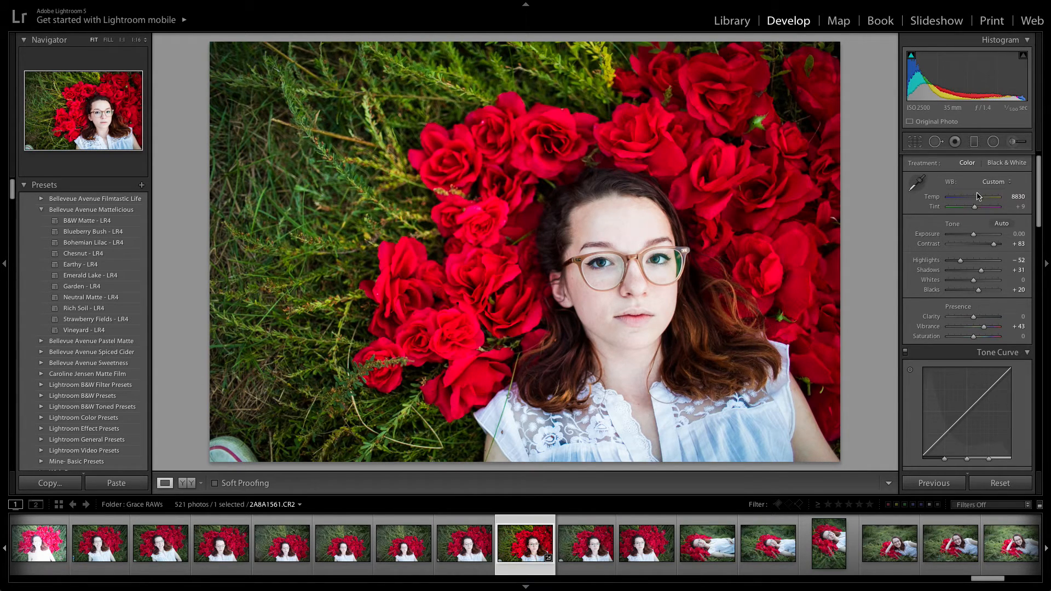
left_click_drag(980, 200, 979, 200)
scroll(957, 252, "down", 3)
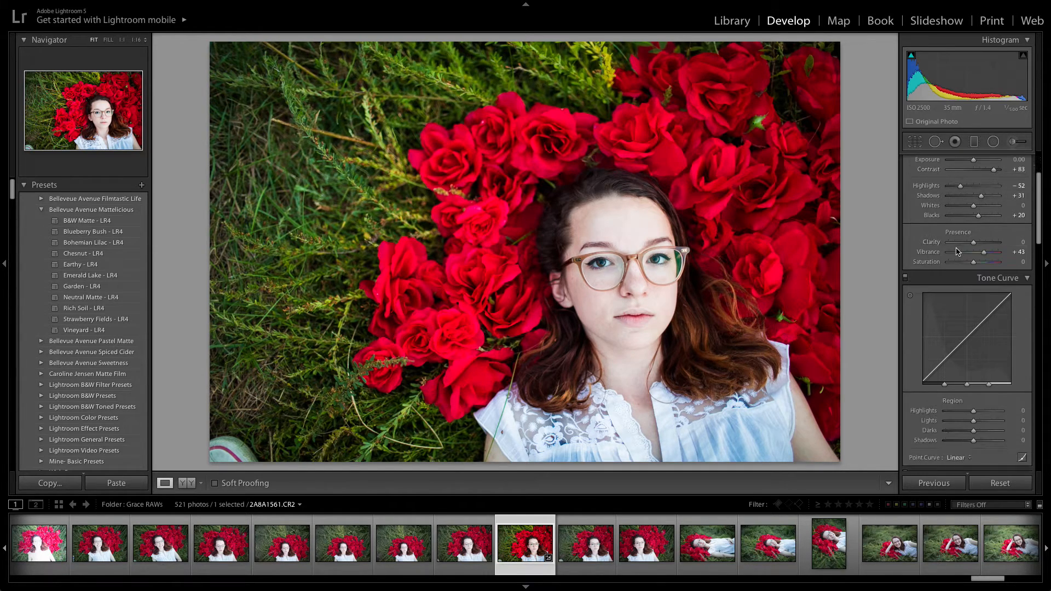
left_click(997, 173)
- Lower the tone curve's Highlights region to -16
scroll(974, 356, "down", 2)
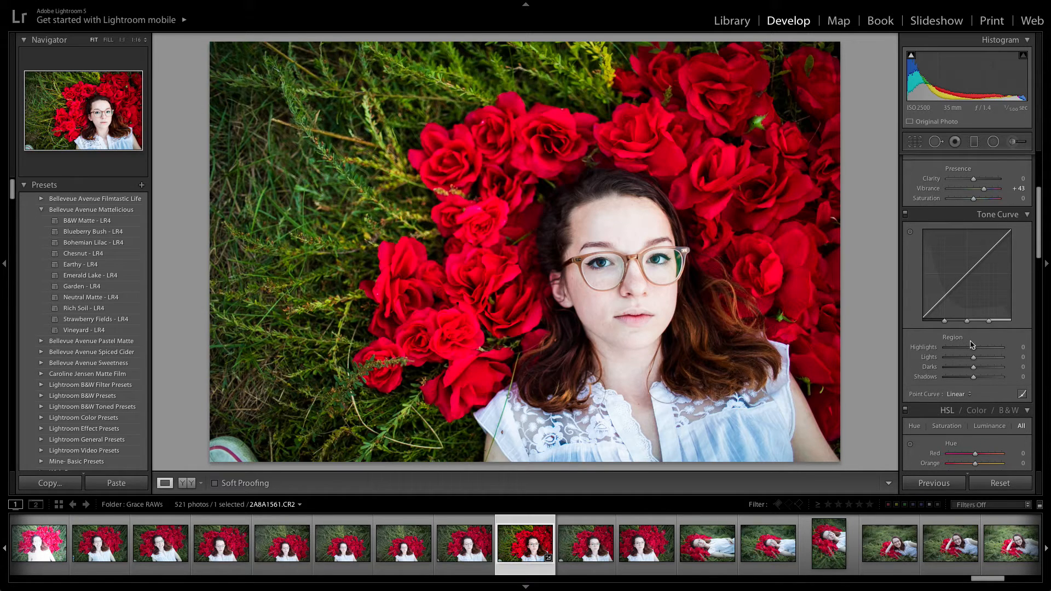
left_click_drag(972, 348, 970, 348)
scroll(980, 325, "up", 5)
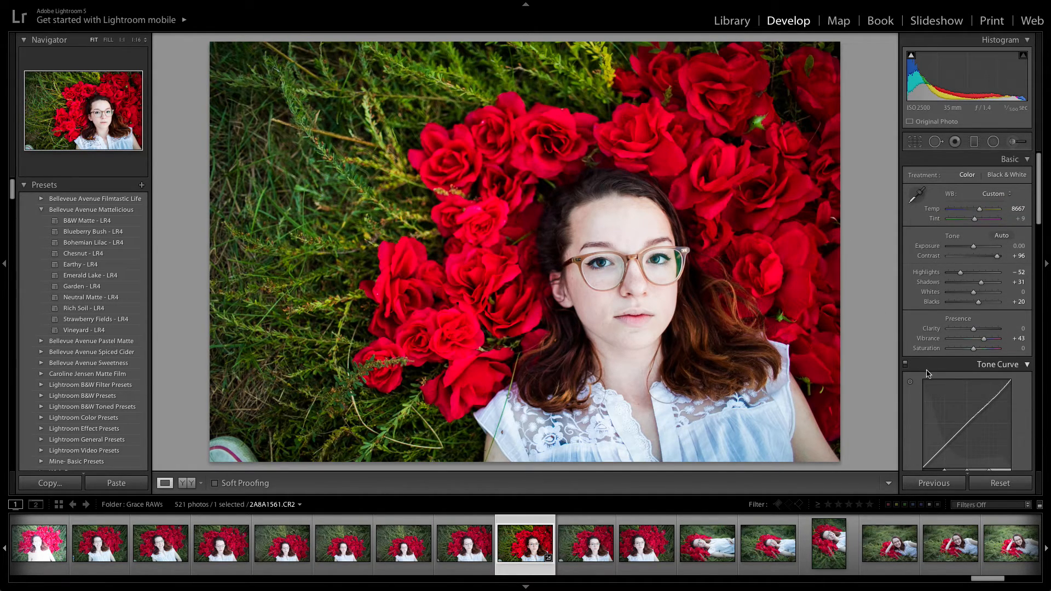
- Scroll through the remaining develop panels and zoom in on the eye to inspect detail
scroll(979, 350, "down", 3)
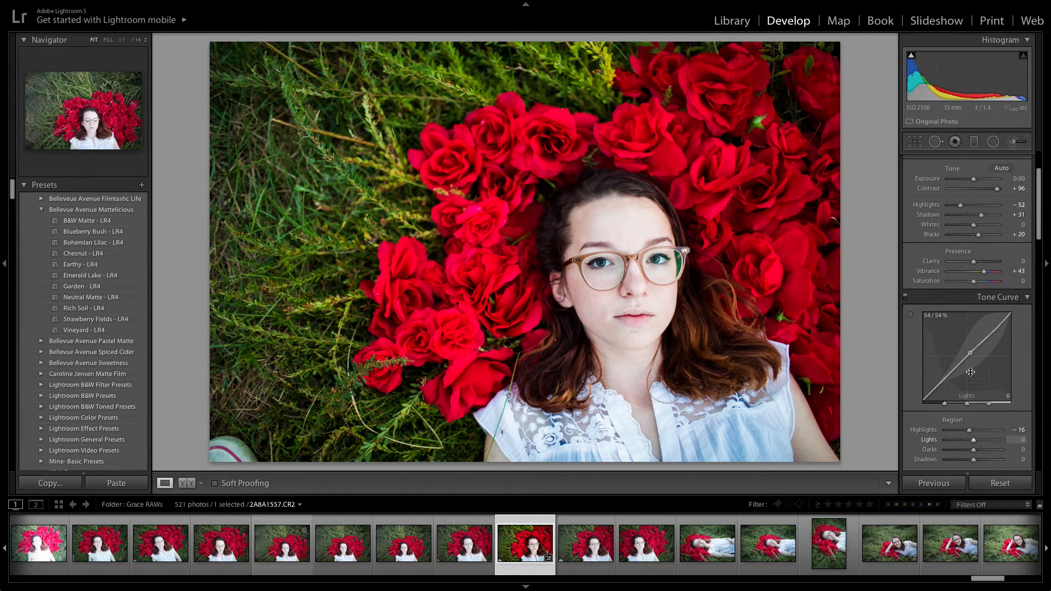
scroll(966, 372, "down", 5)
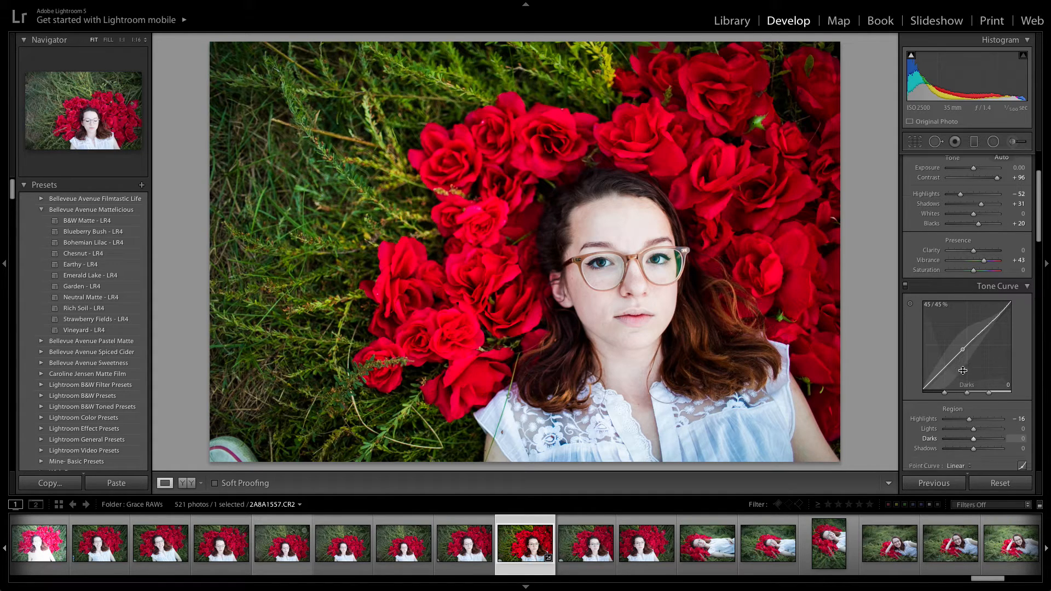
scroll(964, 373, "down", 20)
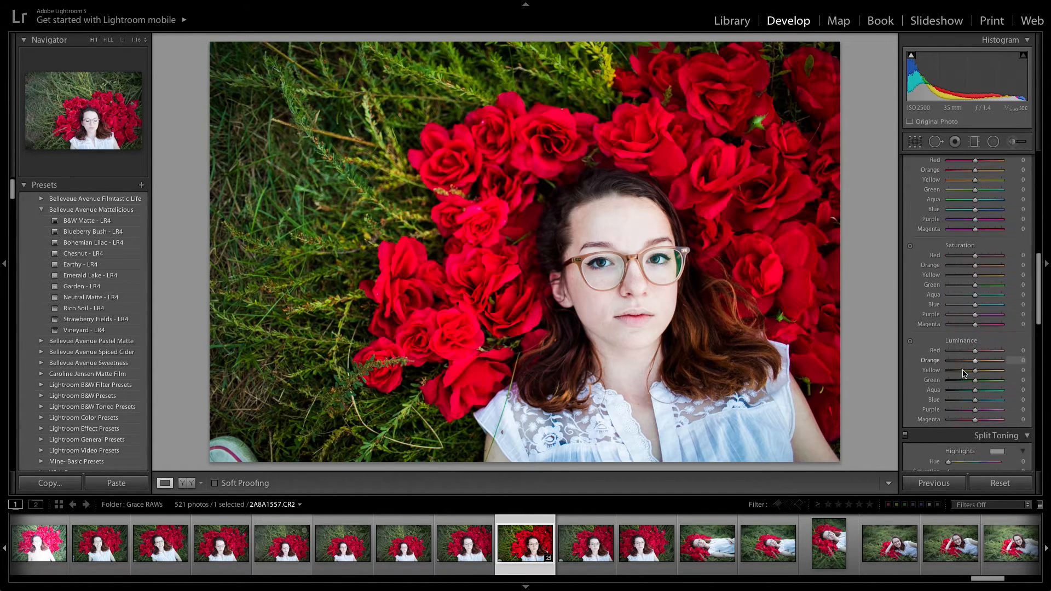
scroll(963, 372, "down", 3)
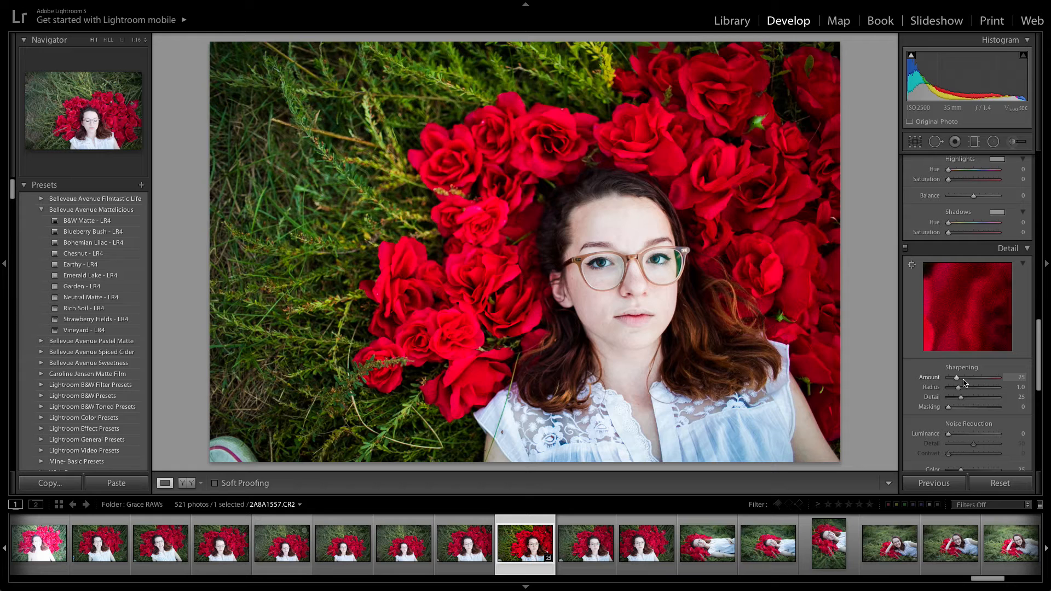
scroll(964, 382, "down", 8)
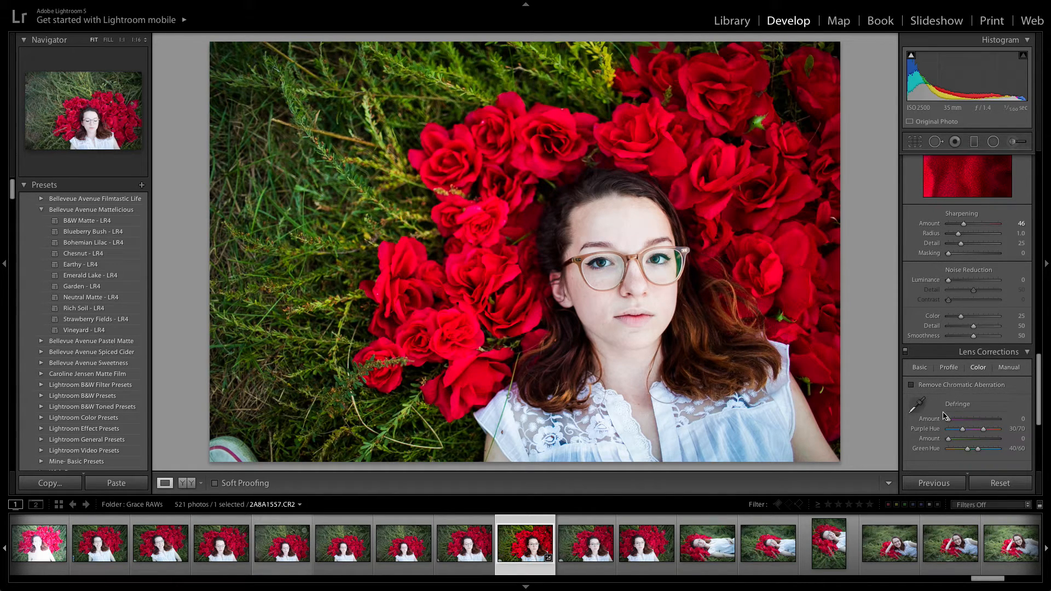
left_click(603, 248)
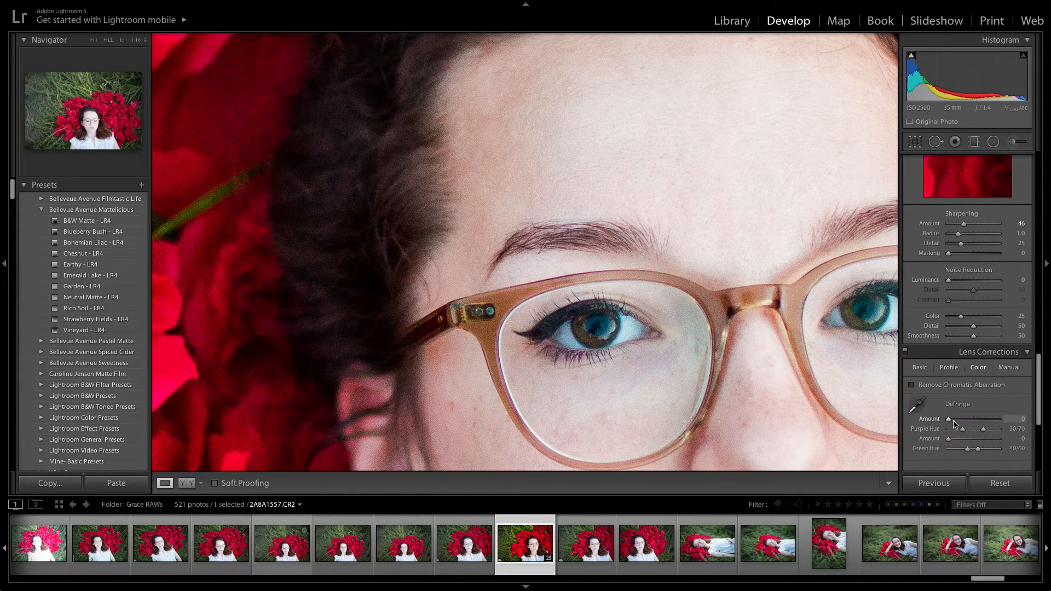
left_click(696, 331)
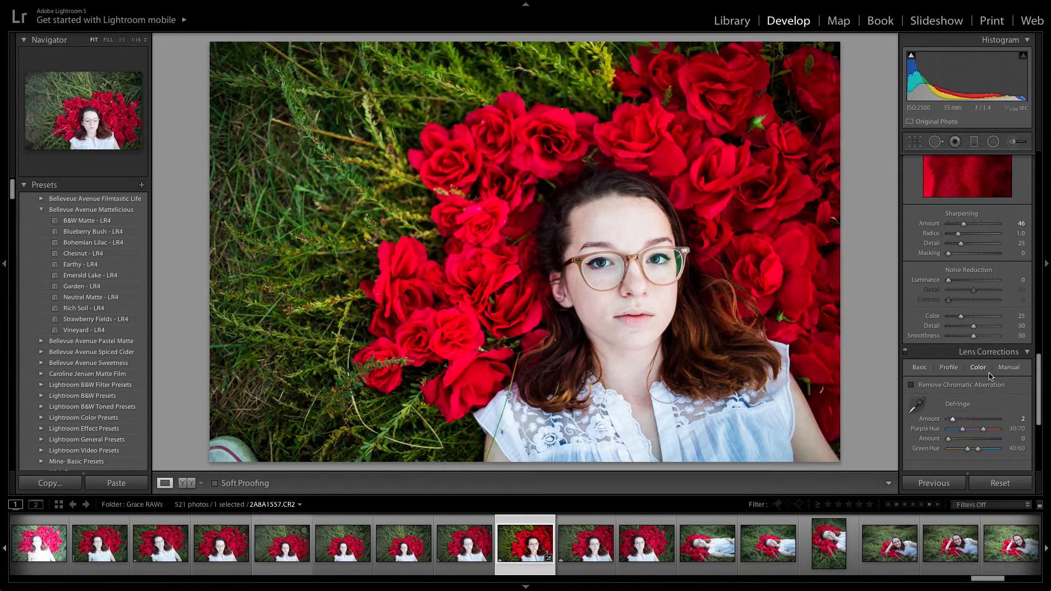
- Add a post-crop vignette with an amount of -18
scroll(989, 377, "down", 5)
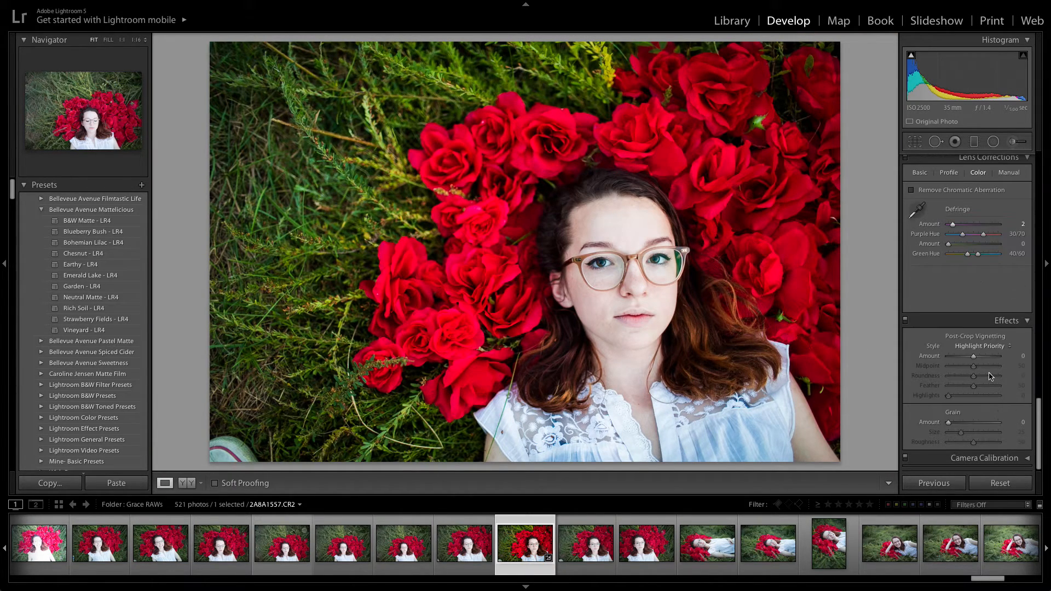
left_click(966, 357)
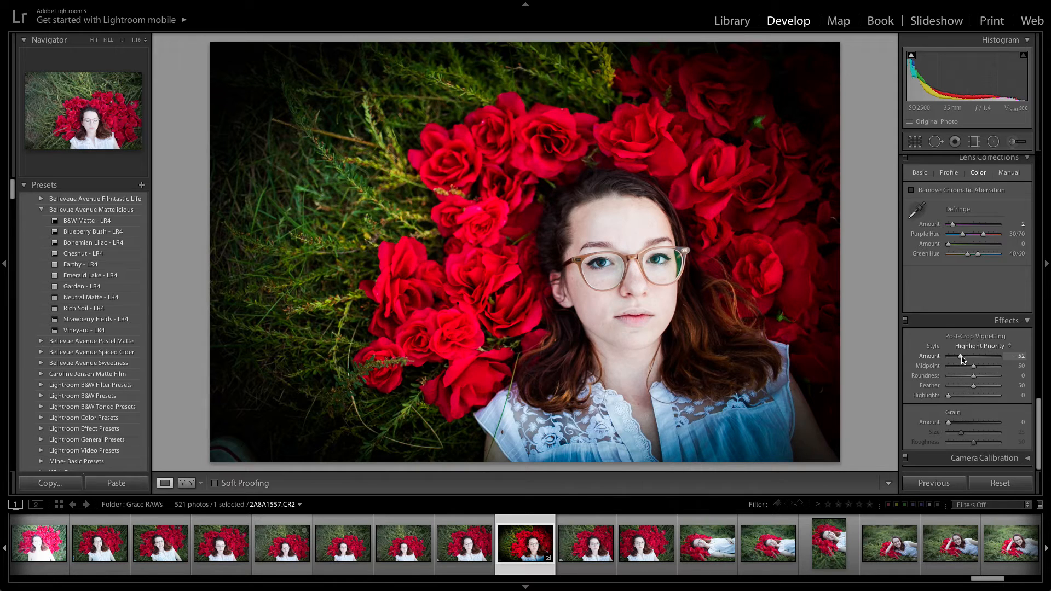
left_click(966, 356)
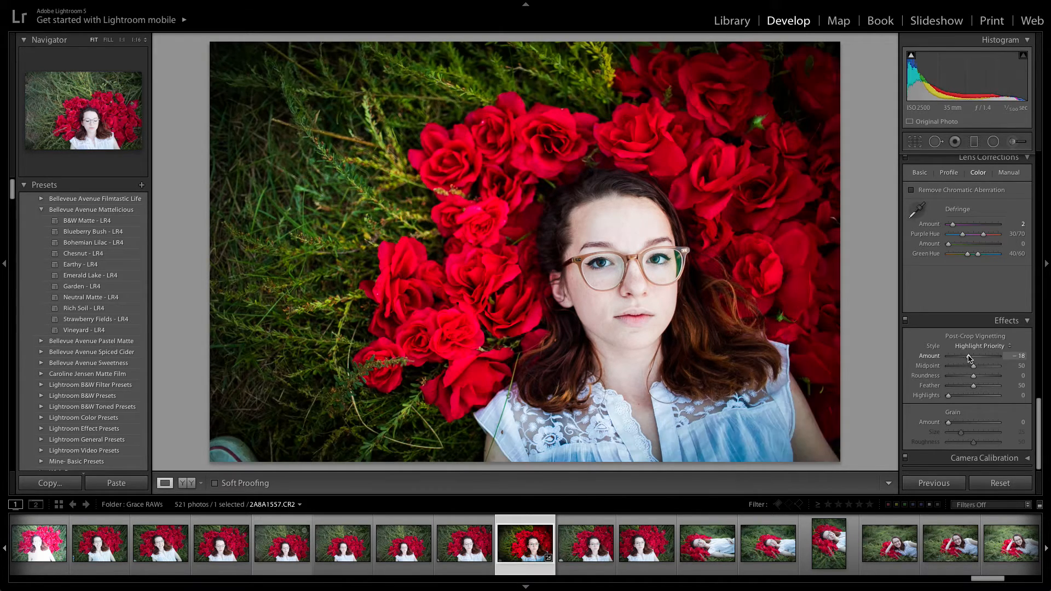
- Set the post-crop vignette midpoint to 59
left_click_drag(973, 366, 977, 367)
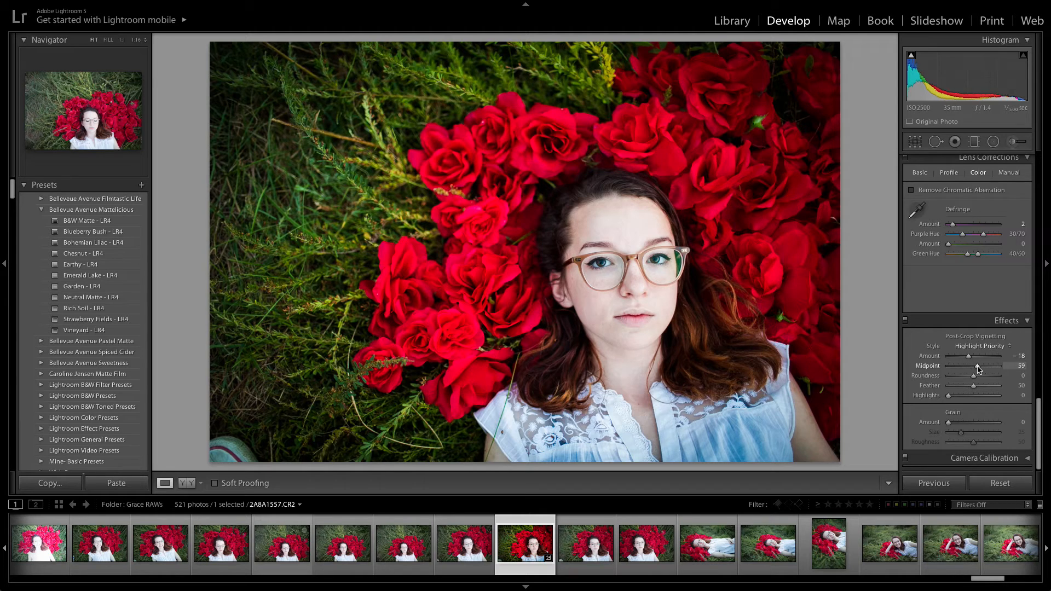
- Set Shadows to +37 and Blacks to +14 in the basic tone settings
scroll(972, 372, "up", 10)
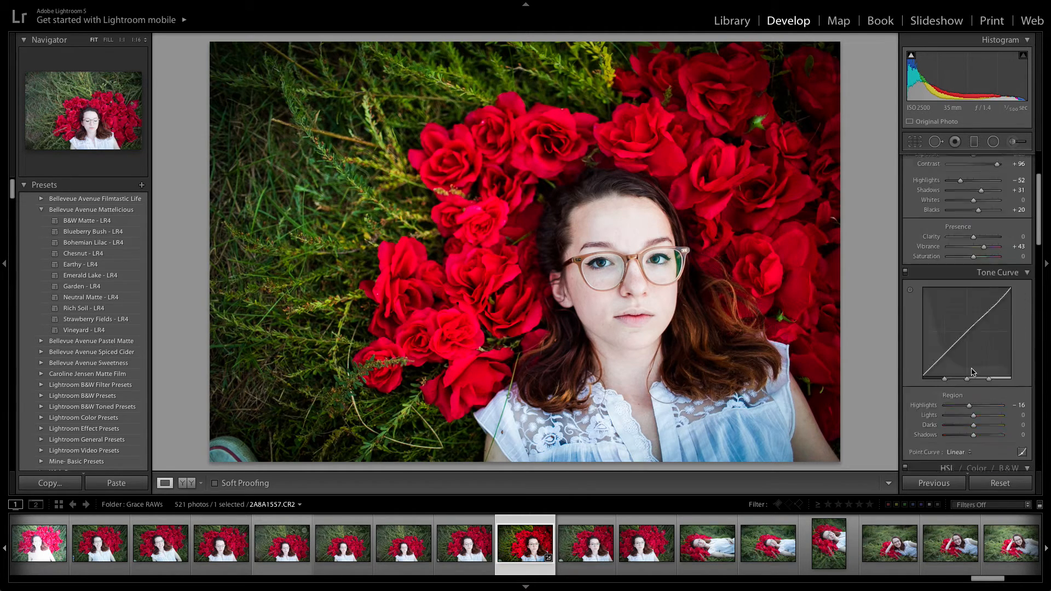
left_click_drag(978, 308, 976, 307)
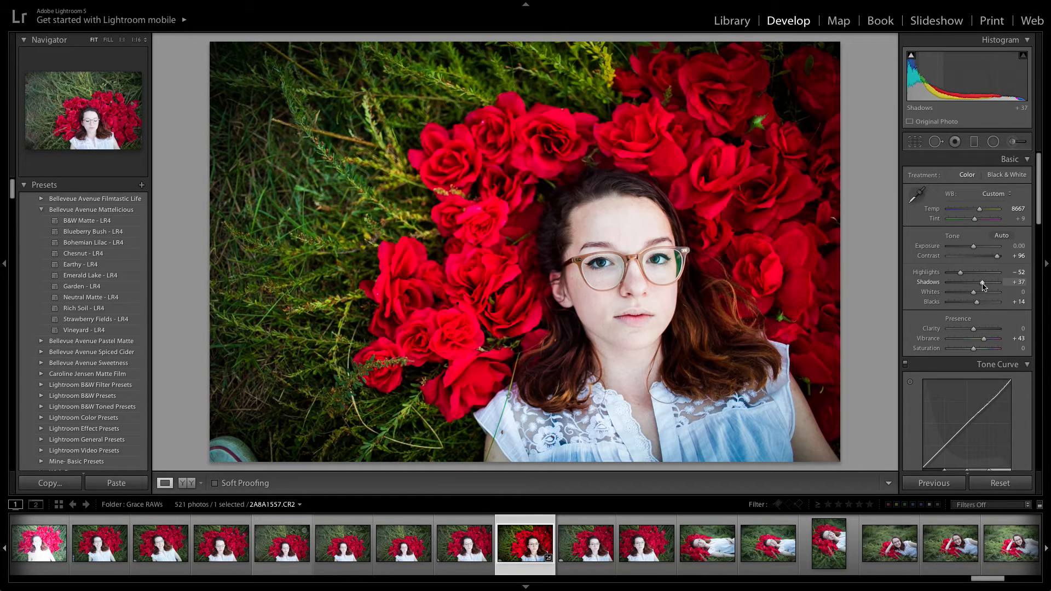
- Adjust the tone curve regions to Highlights -31, Lights +6, Darks -5 and Shadows +9
scroll(978, 340, "down", 6)
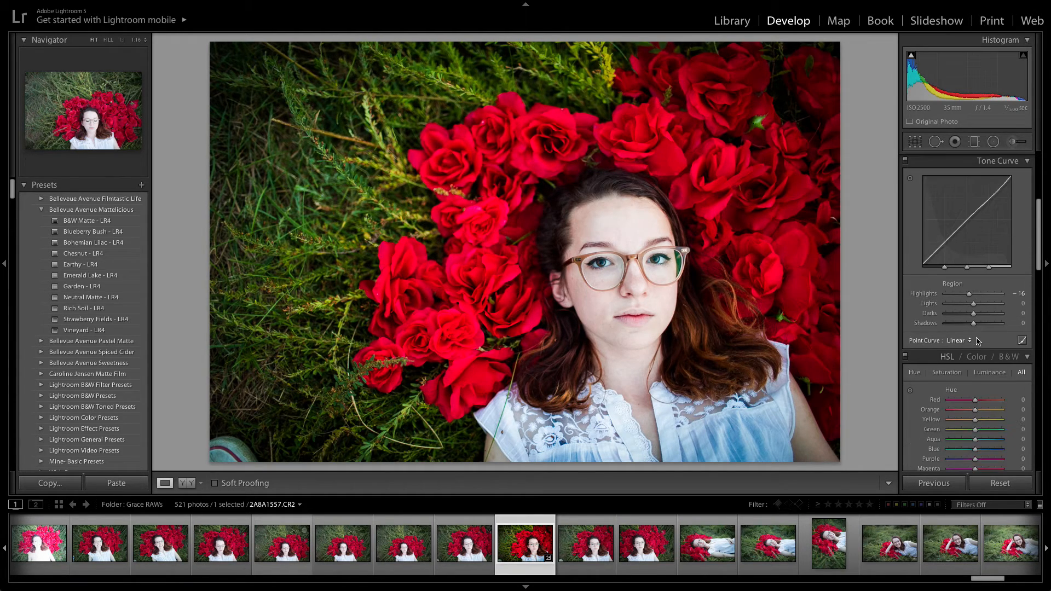
mouse_move(974, 305)
left_mouse_down()
mouse_move(964, 294)
mouse_move(976, 324)
left_mouse_up()
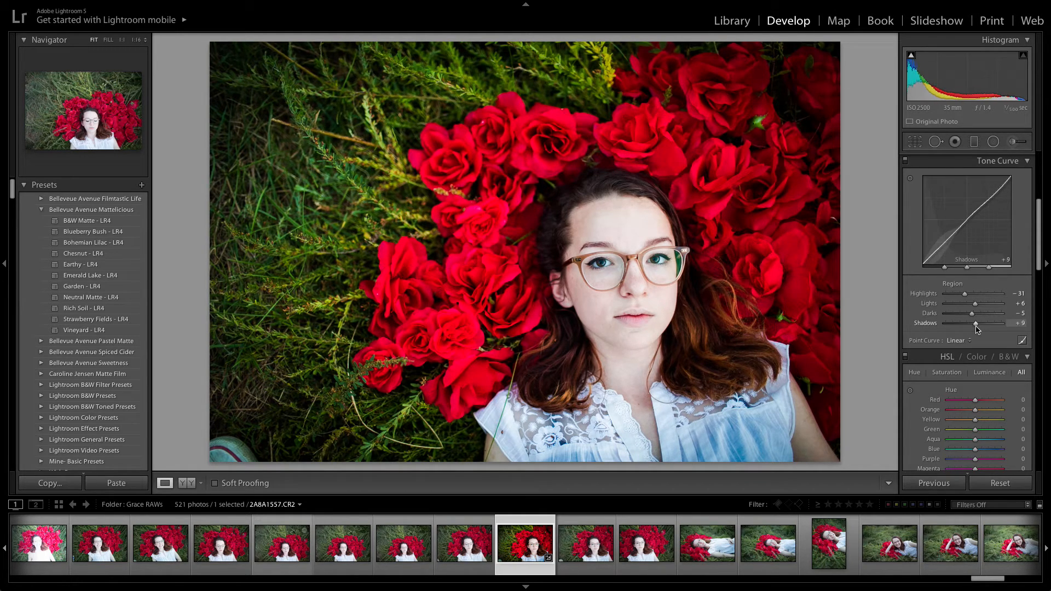
- Lower the green saturation to -35 in the HSL settings
scroll(977, 329, "down", 3)
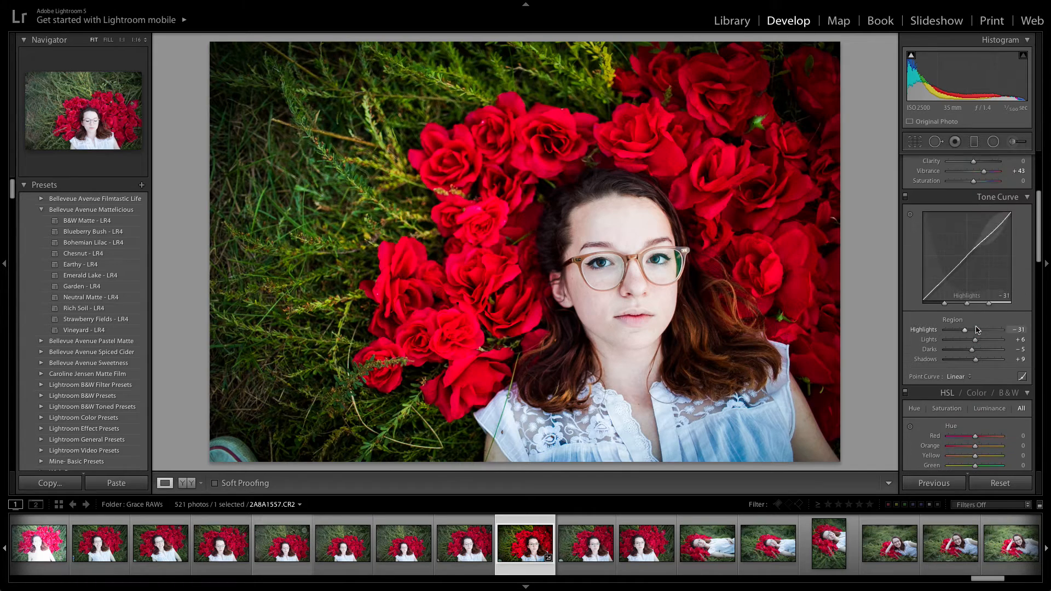
scroll(977, 329, "down", 5)
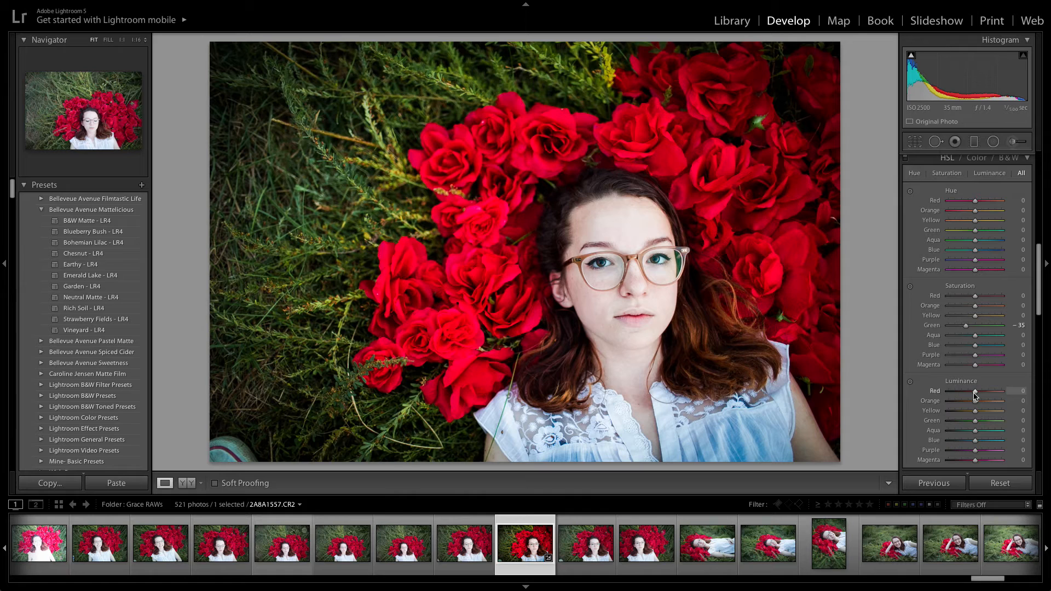
scroll(953, 273, "up", 3)
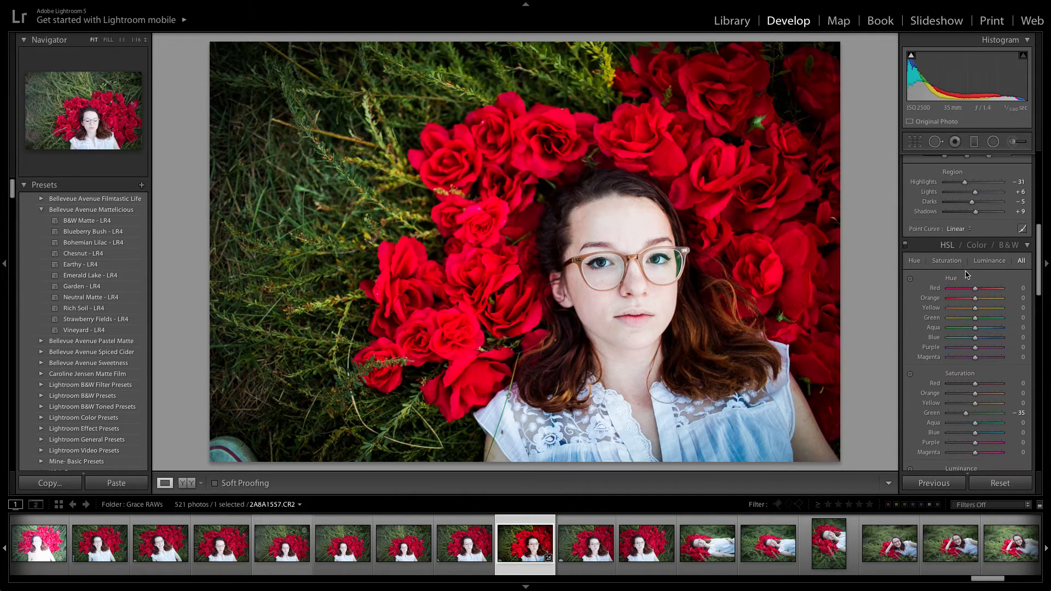
- Crop the photo slightly tighter around the subject at the original aspect ratio and close the crop tool
left_click(914, 141)
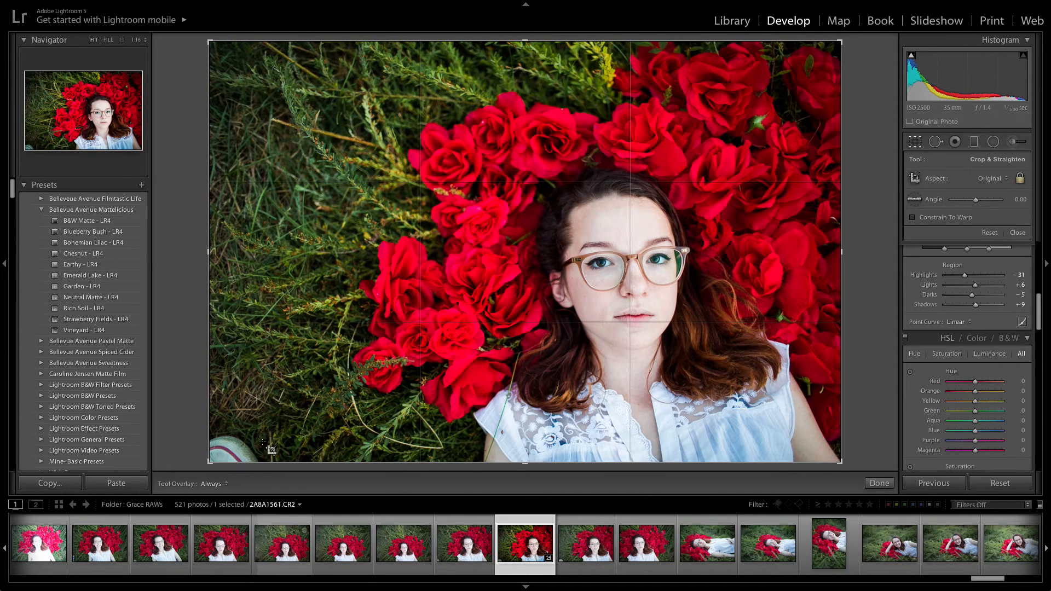
left_click_drag(210, 42, 237, 51)
left_click_drag(605, 202, 606, 196)
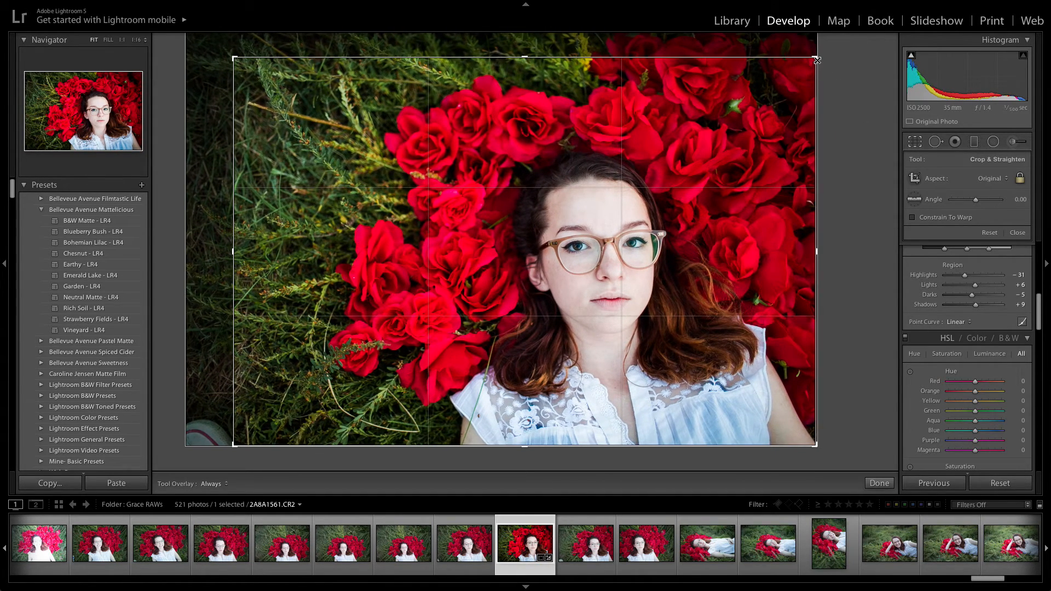
left_click_drag(816, 60, 804, 64)
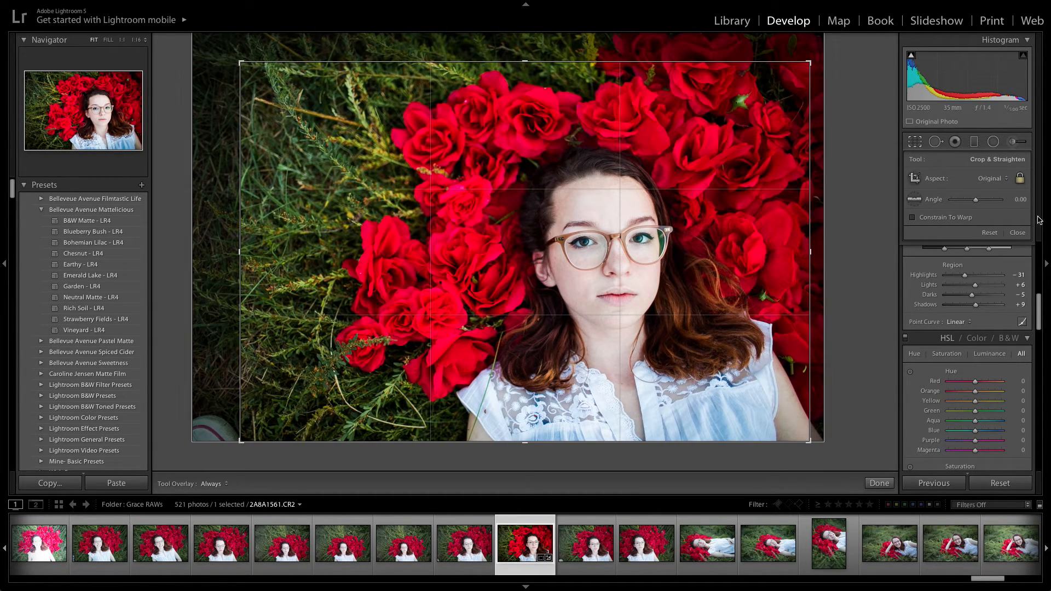
left_click(1020, 233)
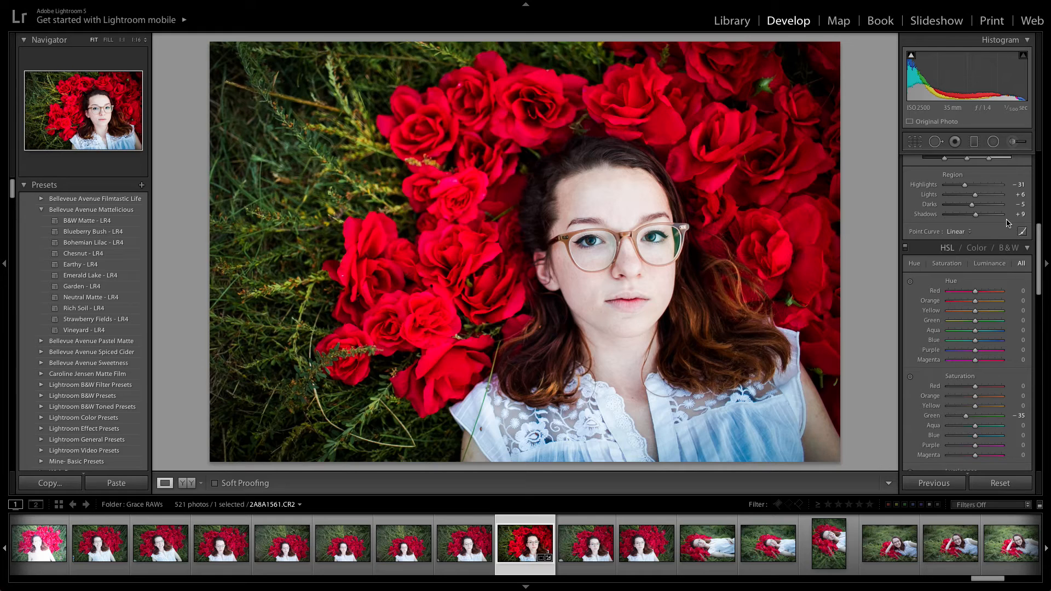
- Set the temperature to 9007, Shadows to +38 and Blacks to +1
scroll(952, 236, "up", 10)
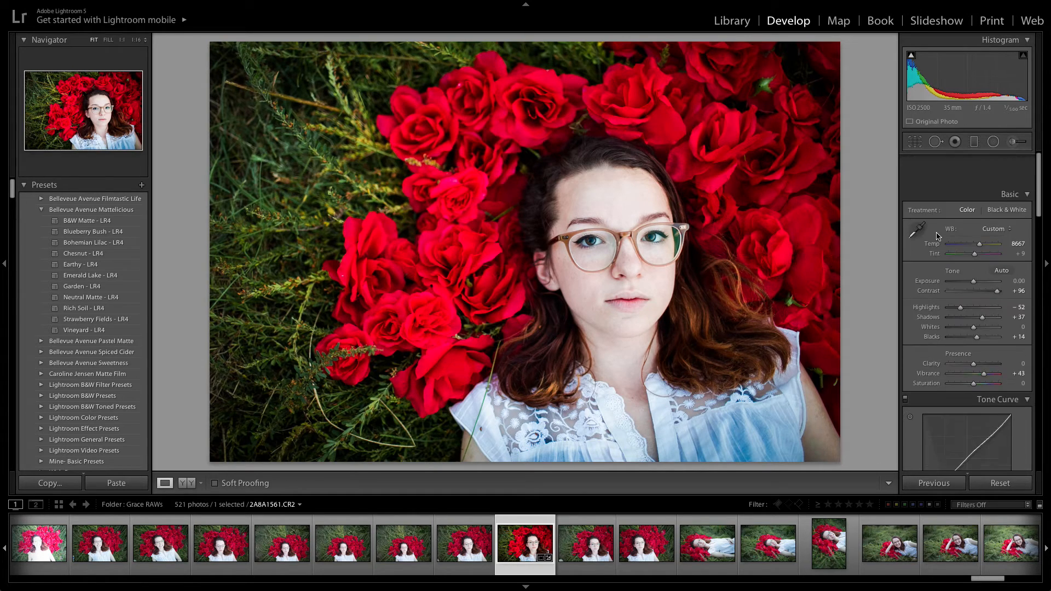
left_click_drag(980, 213, 981, 213)
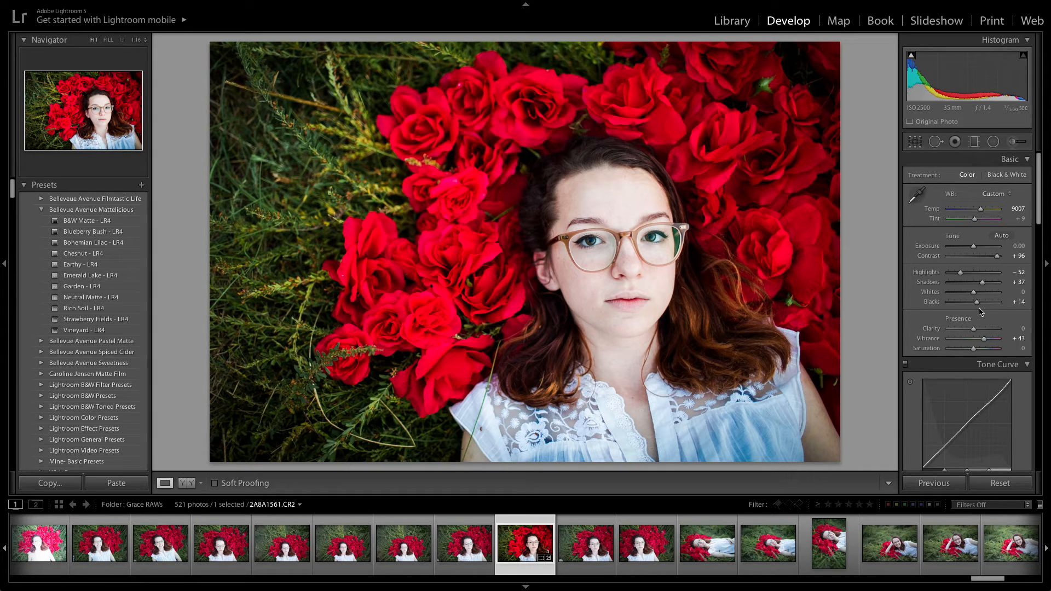
left_click_drag(979, 309, 974, 308)
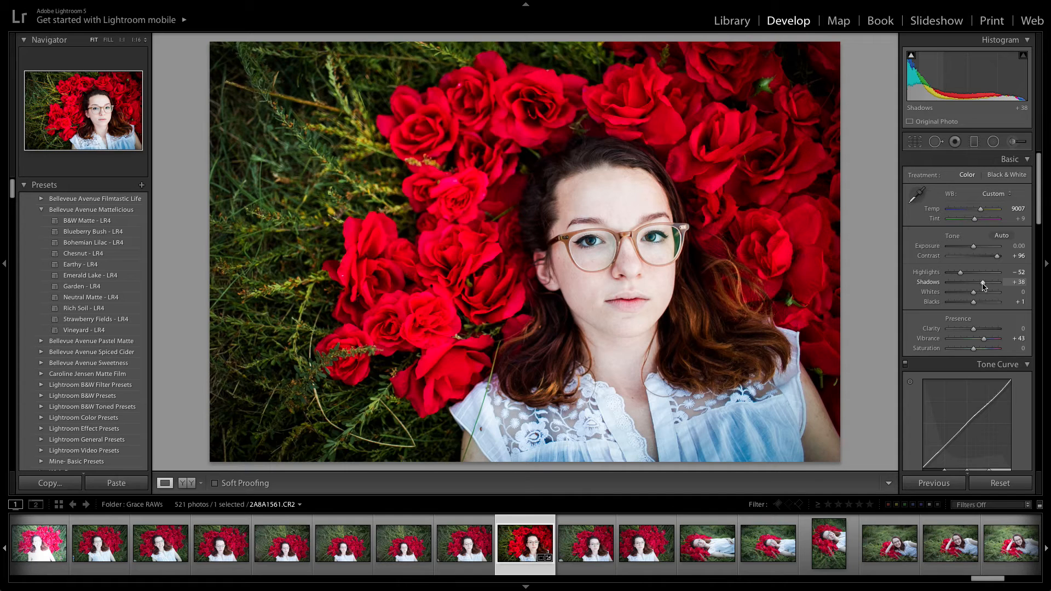
- Change the post-crop vignette to an amount of -26 and a midpoint of 67
scroll(983, 285, "down", 10)
scroll(984, 285, "down", 8)
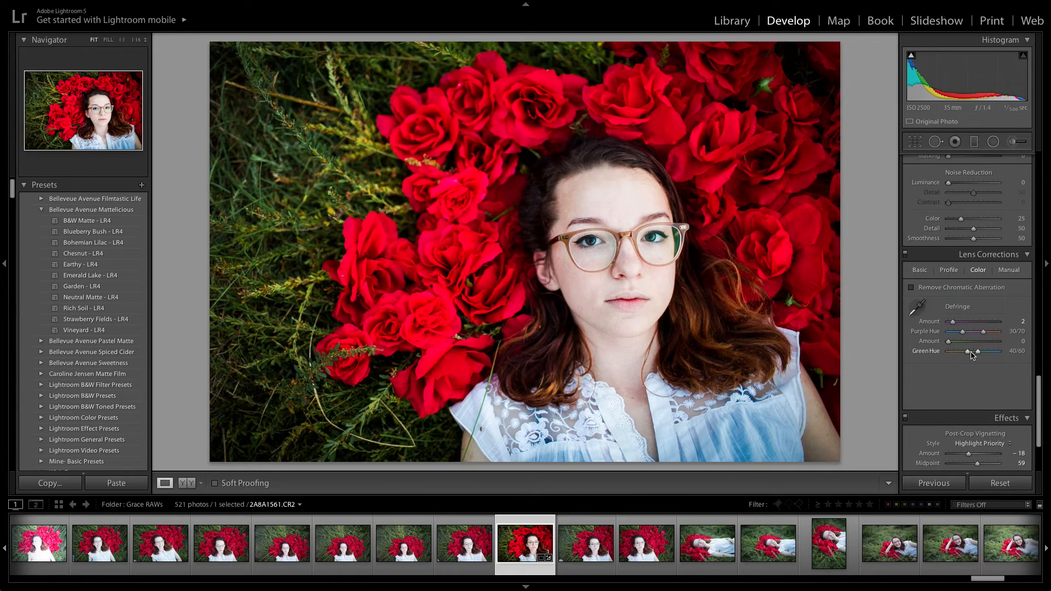
scroll(971, 354, "down", 3)
left_click_drag(969, 402, 983, 414)
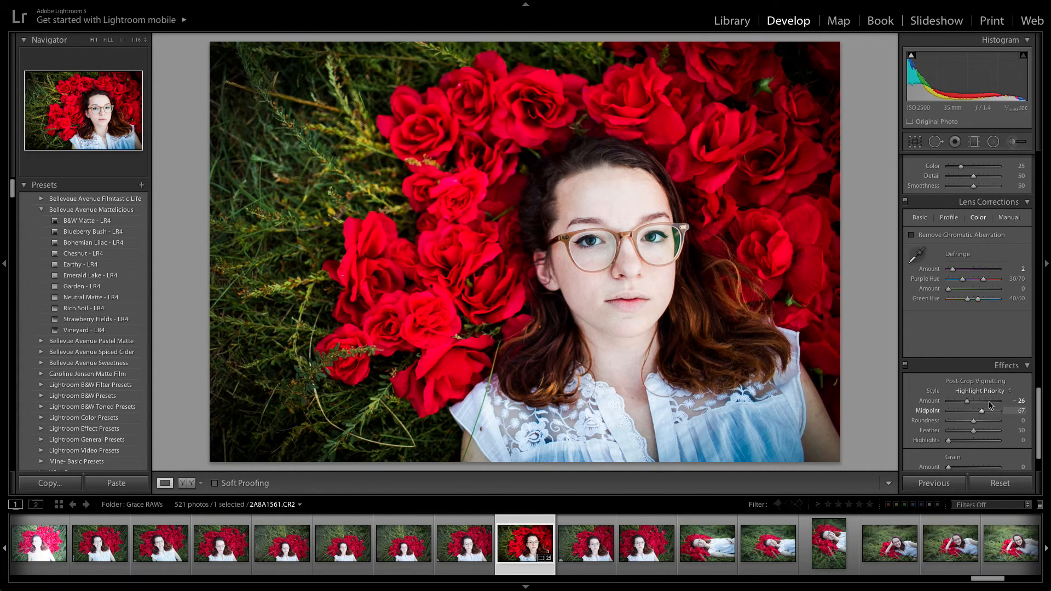
- Lower the blue saturation to -18 in the HSL settings
scroll(989, 401, "up", 10)
scroll(989, 401, "down", 5)
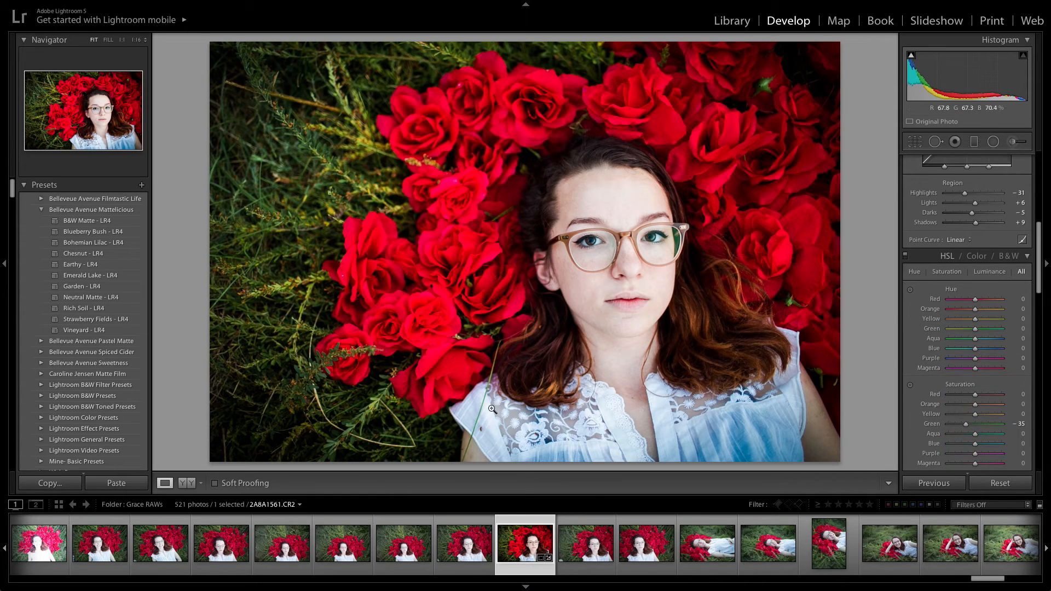
scroll(994, 420, "down", 1)
left_click_drag(975, 424, 970, 427)
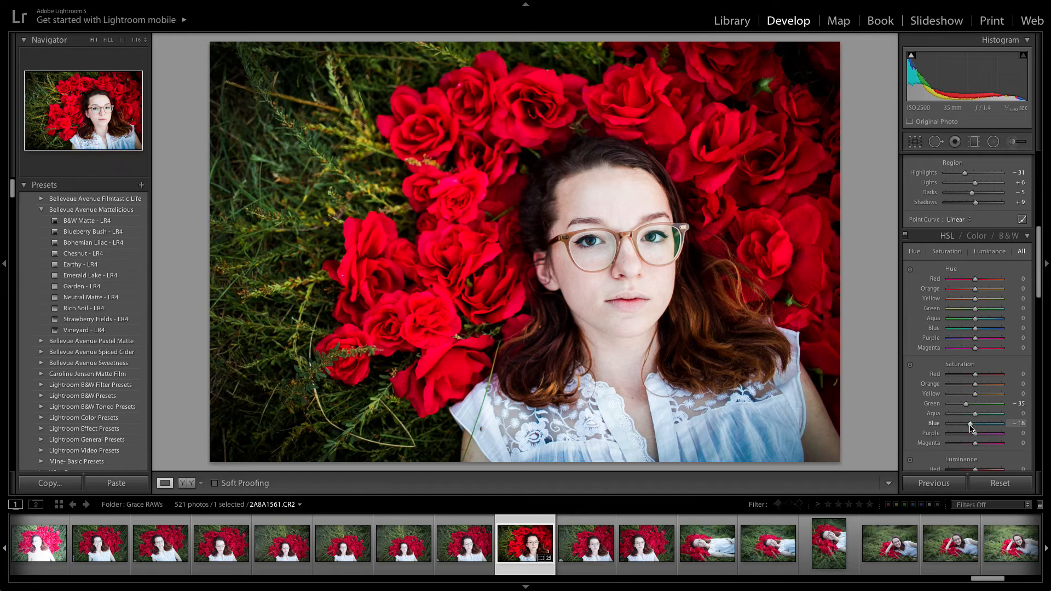
- Set the red luminance to +3 and the red saturation to -7
scroll(970, 424, "down", 4)
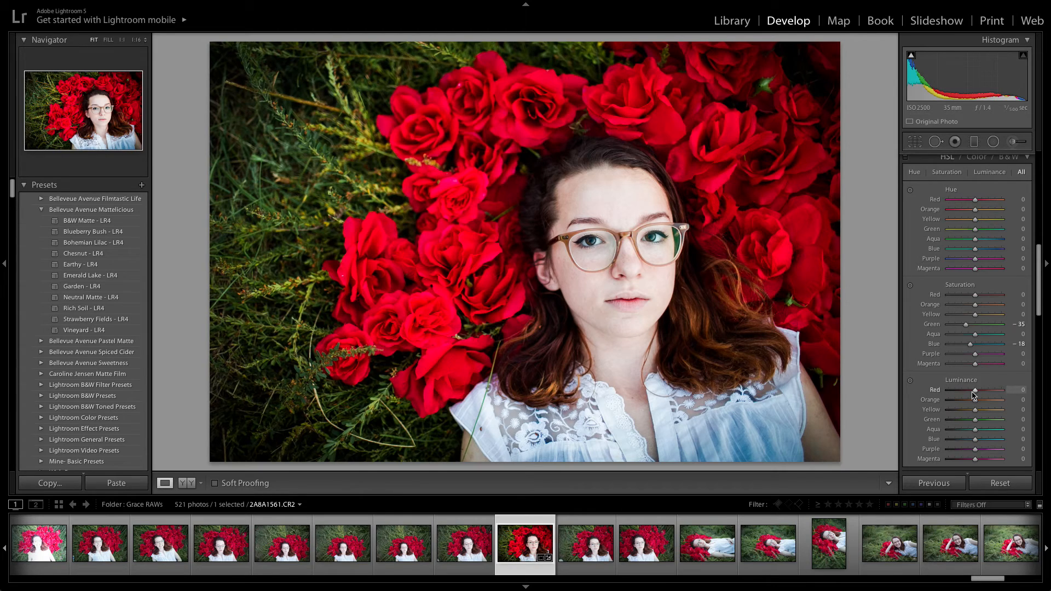
left_click_drag(975, 391, 976, 392)
left_click_drag(975, 296, 973, 297)
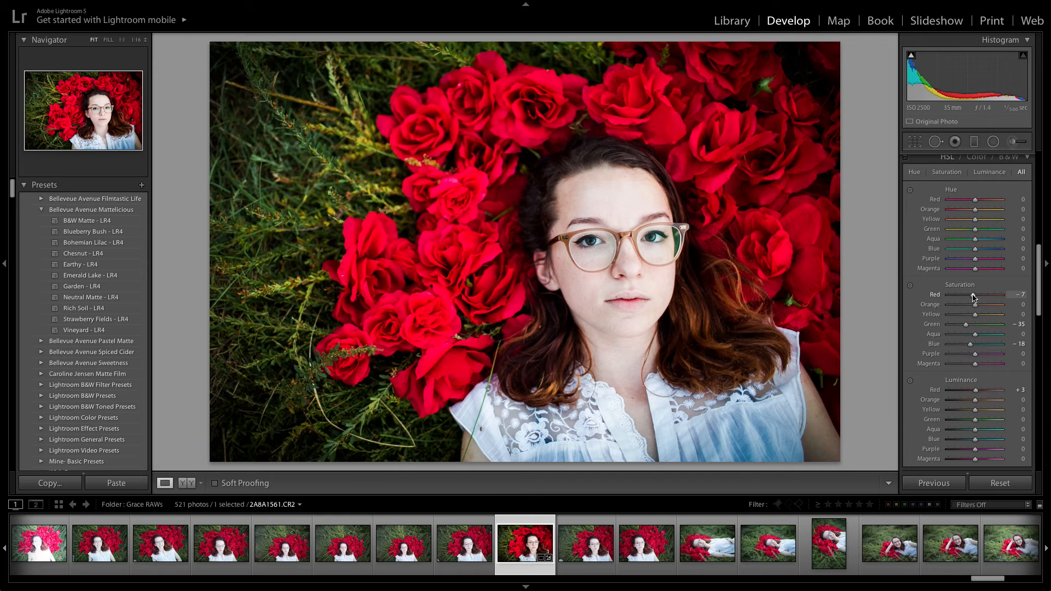
- Raise the temperature to 10076 and Shadows to +52, and lower Blacks to -16
scroll(973, 298, "up", 8)
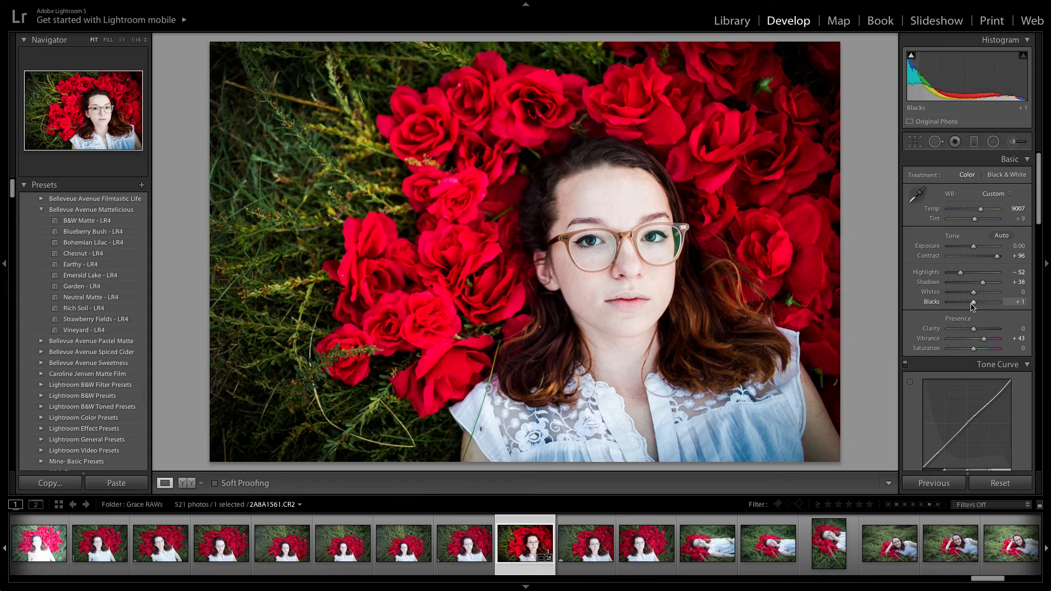
mouse_move(971, 303)
left_mouse_down()
mouse_move(988, 284)
mouse_move(977, 290)
left_mouse_up()
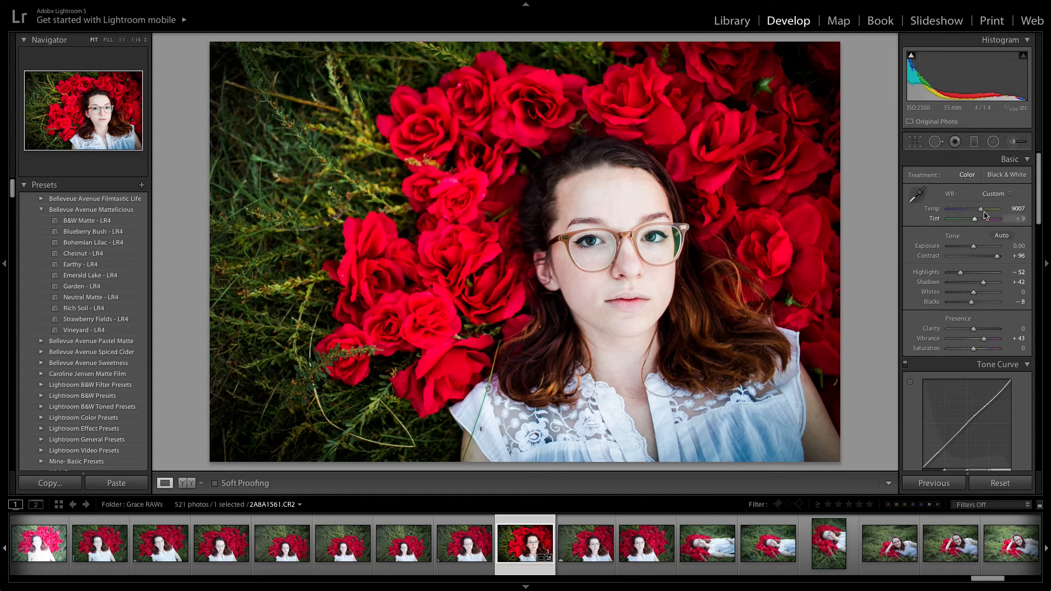
left_click_drag(980, 210, 982, 212)
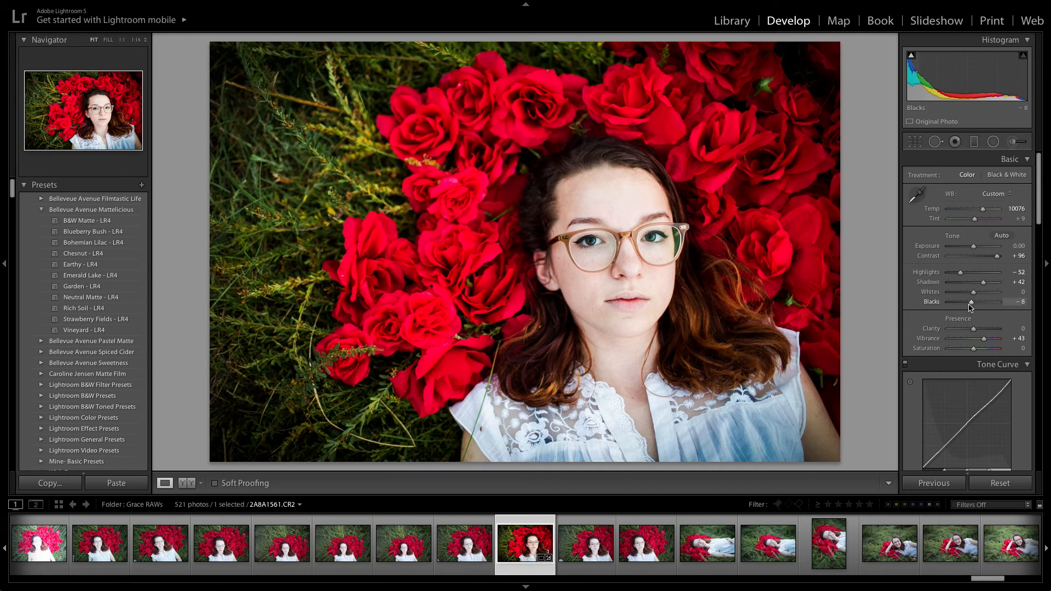
left_click_drag(970, 302, 985, 284)
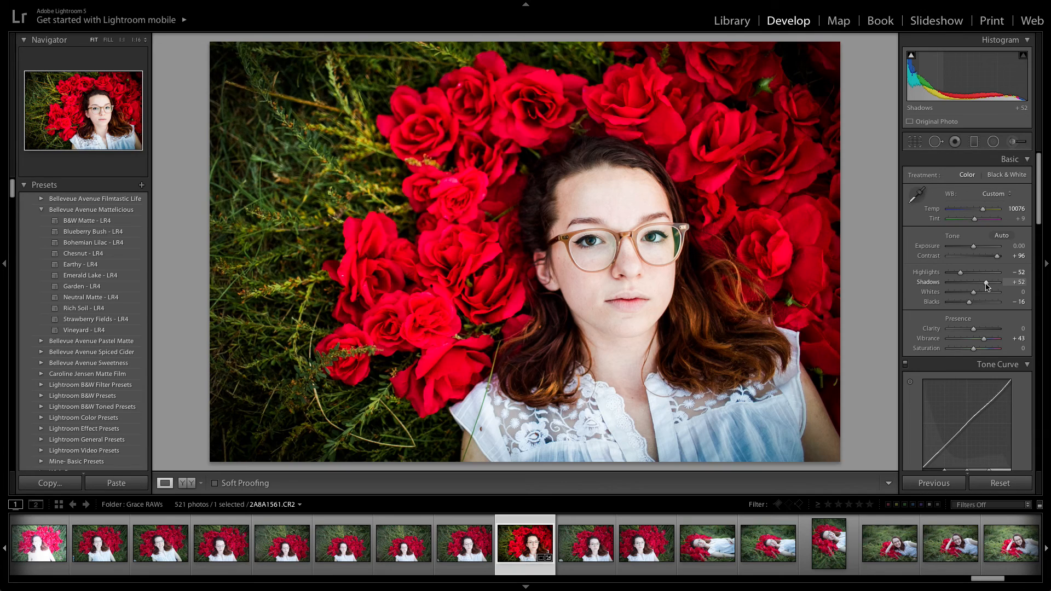
- Show a side-by-side before and after comparison of the photo
key("y")
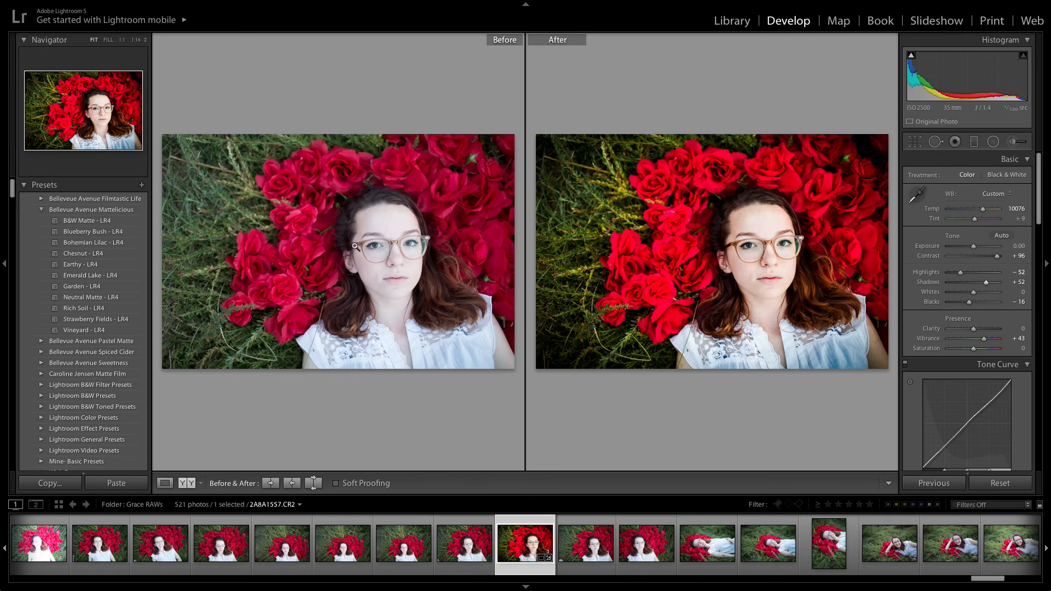